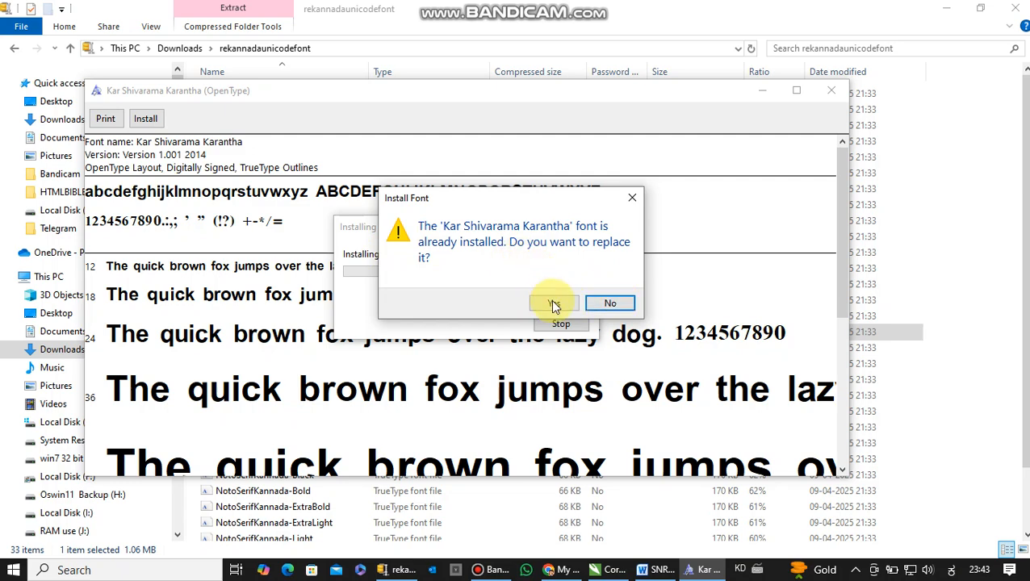
# Step: Decline replacing the installed Kar Shivarama Karantha font, and close its preview and the rekannadaunicodefont archive
pyautogui.click(613, 303)
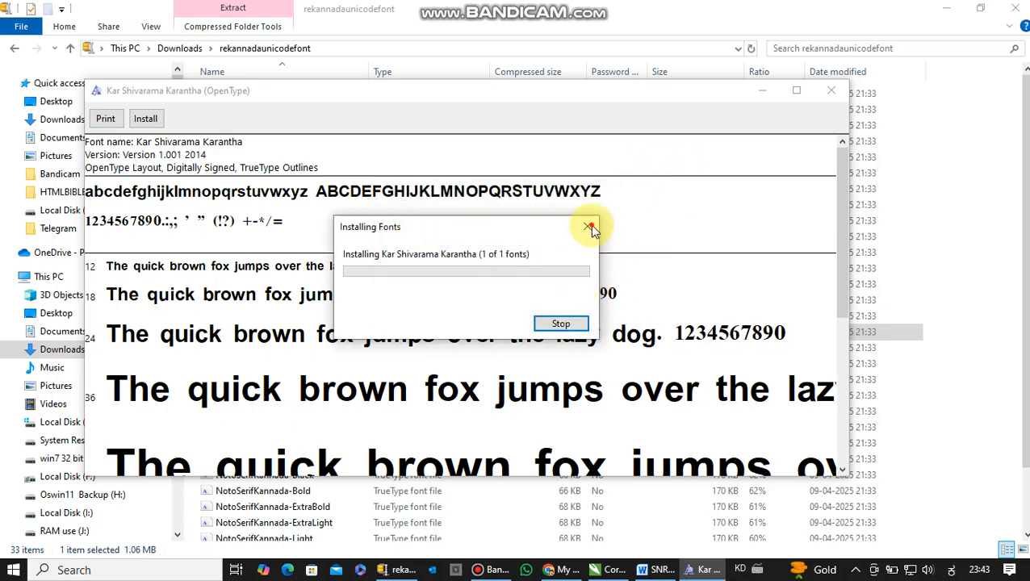
pyautogui.click(831, 94)
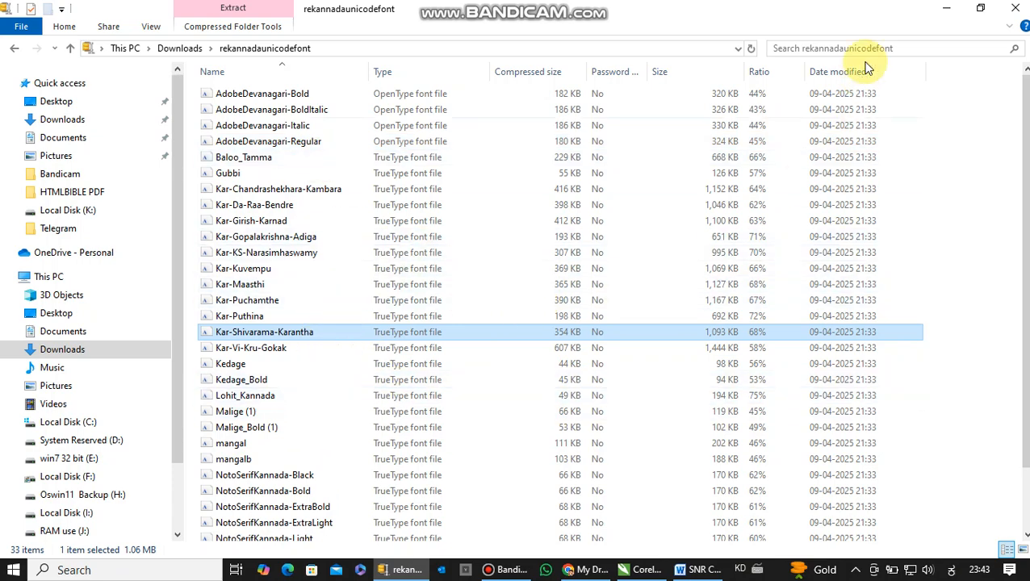
pyautogui.click(1015, 9)
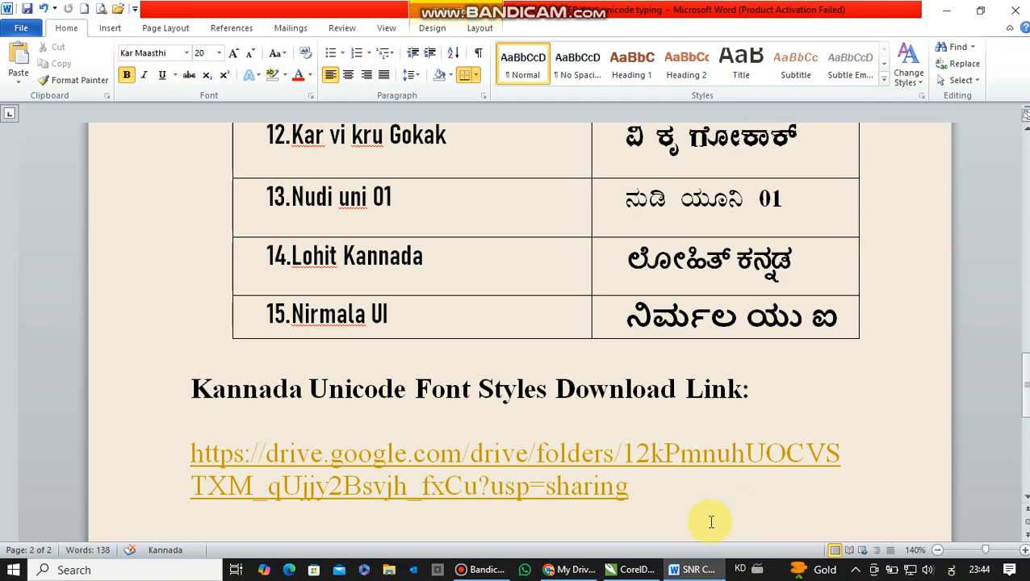
# Step: Add the word ಕನ್ನಡ after the sample text in the Noto Serif Kannada row, using that row's font
pyautogui.scroll(3, 676, 201)
pyautogui.scroll(10, 675, 202)
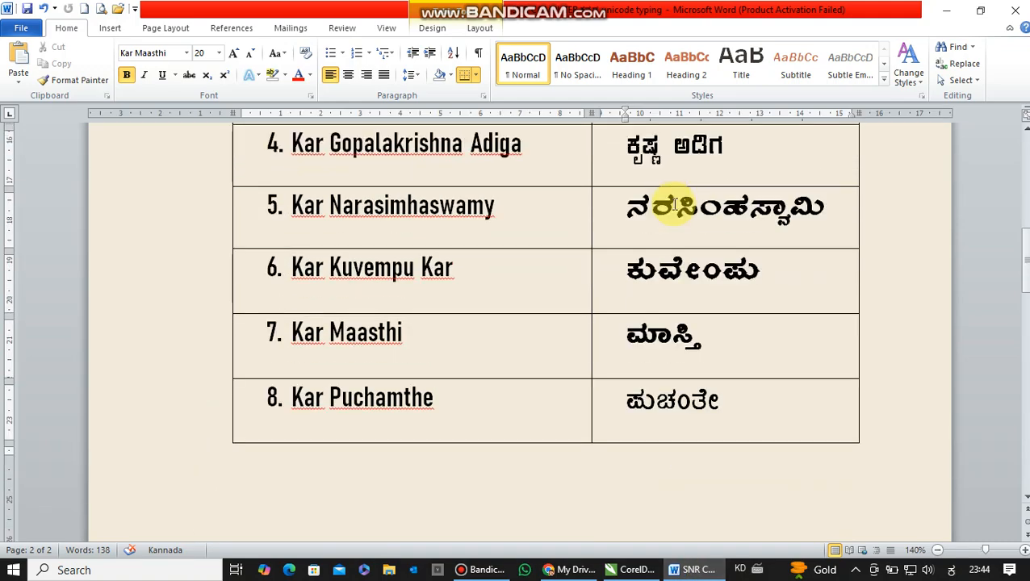
pyautogui.scroll(-2, 670, 208)
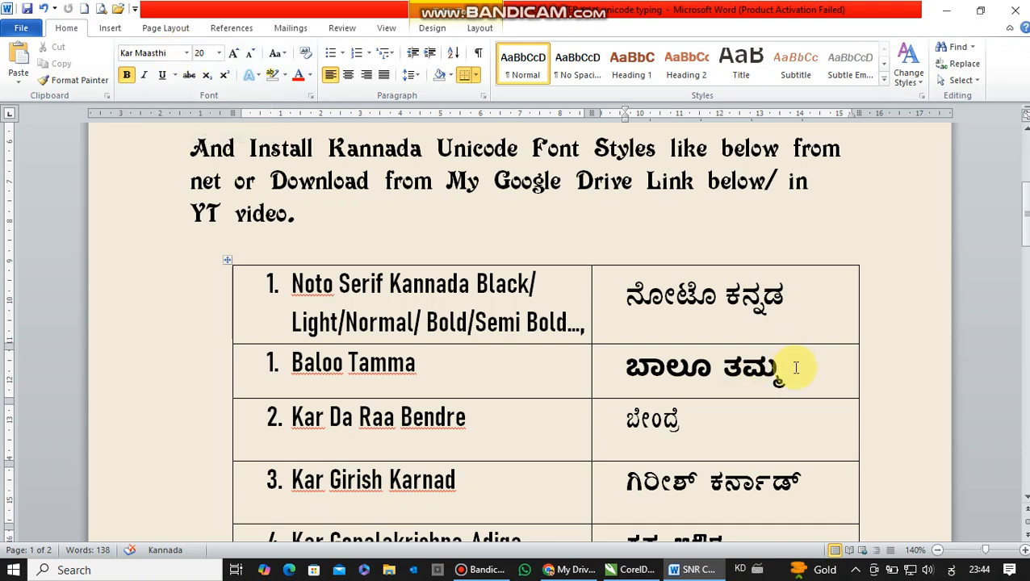
pyautogui.click(799, 300)
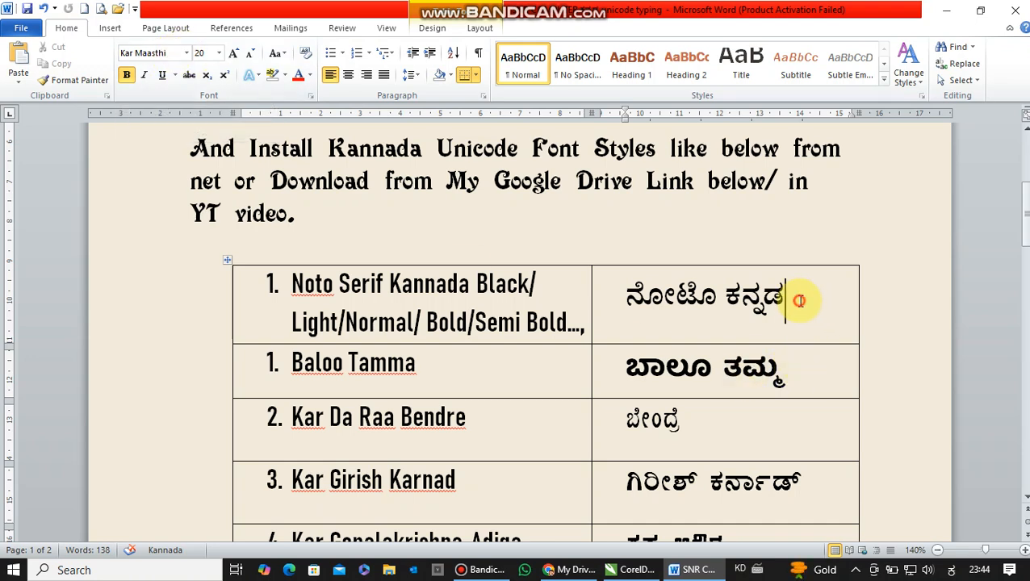
pyautogui.click(186, 54)
pyautogui.click(185, 54)
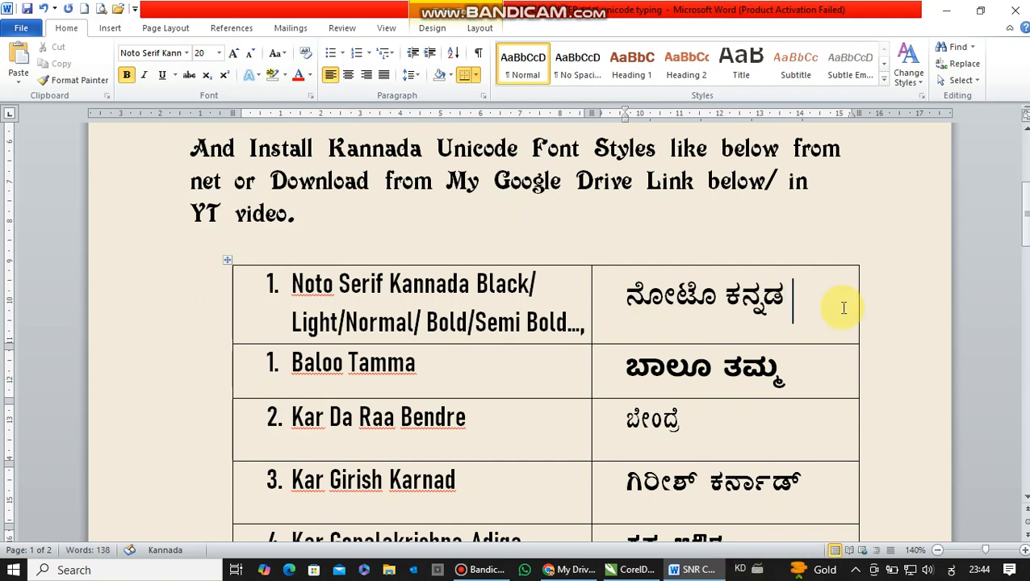
pyautogui.write('kk')
pyautogui.press('BackSpace')
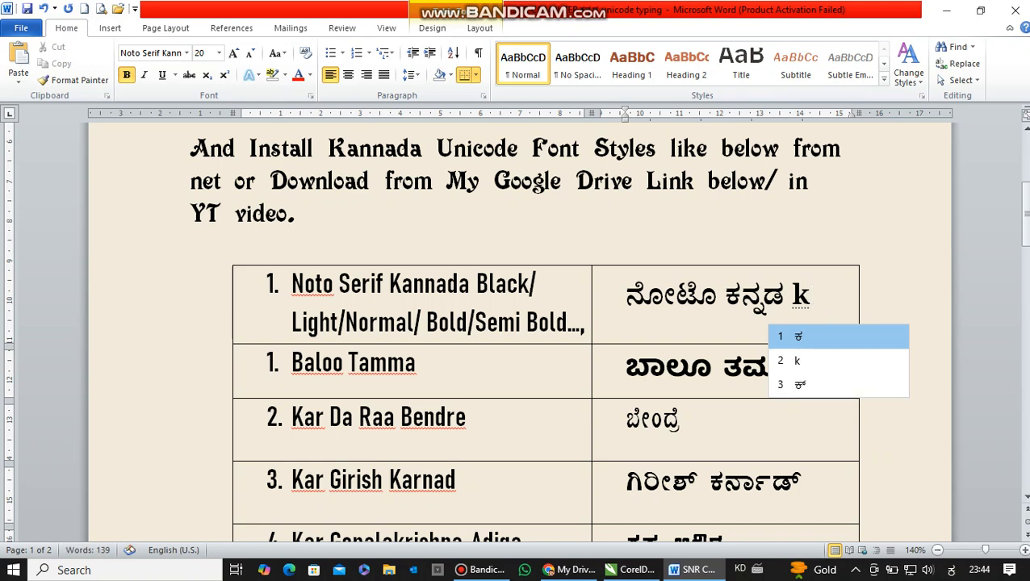
pyautogui.write('ann')
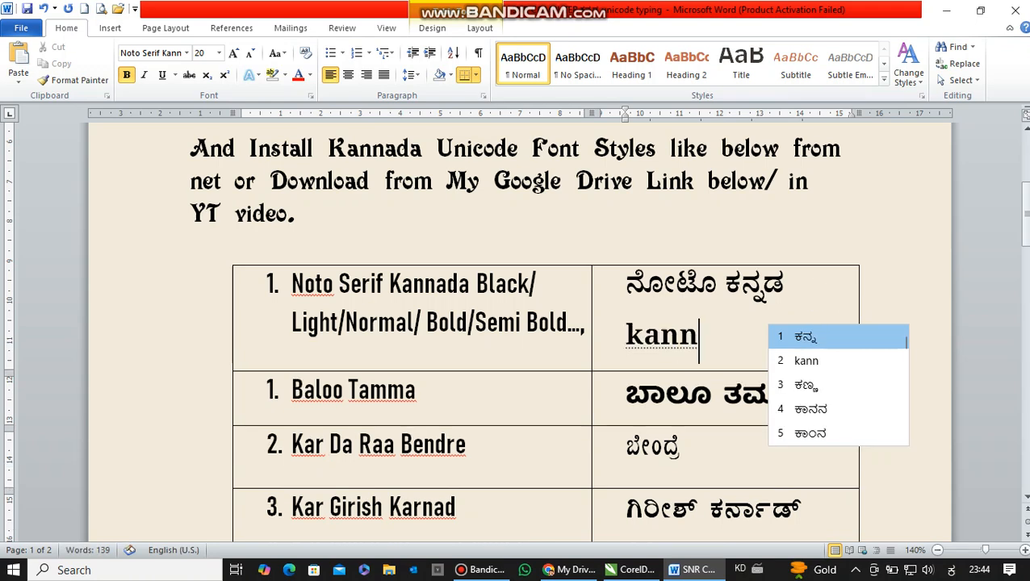
pyautogui.write('ada')
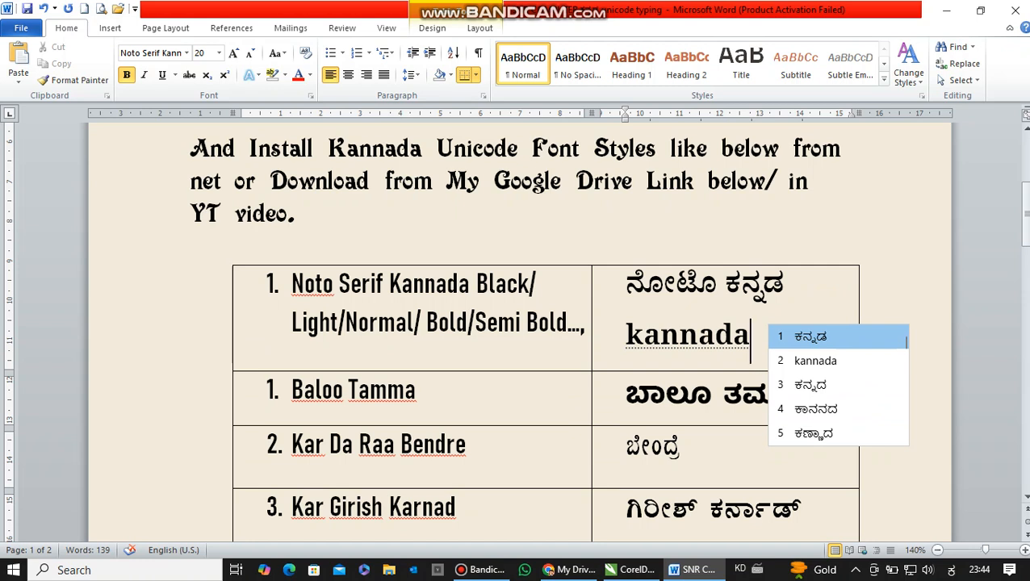
pyautogui.press('space')
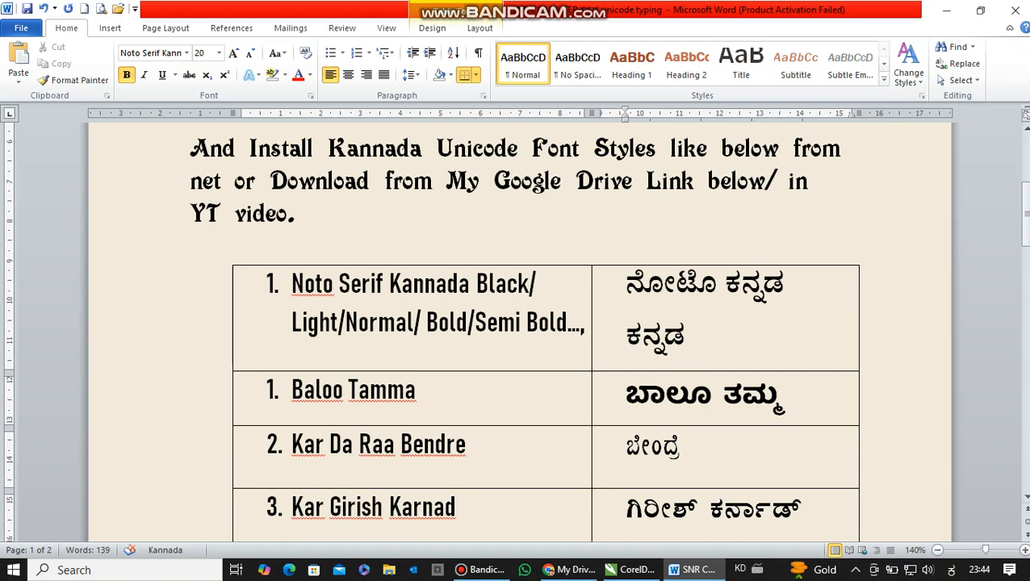
# Step: Delete the extra ಕನ್ನಡ from the end of the Noto Serif Kannada sample cell
pyautogui.press('BackSpace')
pyautogui.press('BackSpace')
pyautogui.press('BackSpace')
pyautogui.press('BackSpace')
pyautogui.press('BackSpace')
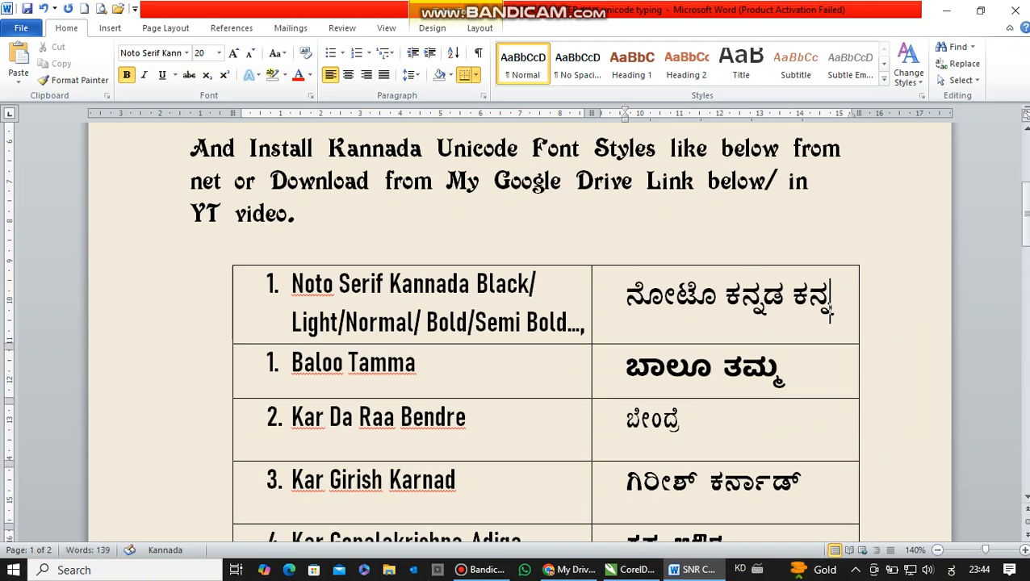
pyautogui.press('BackSpace')
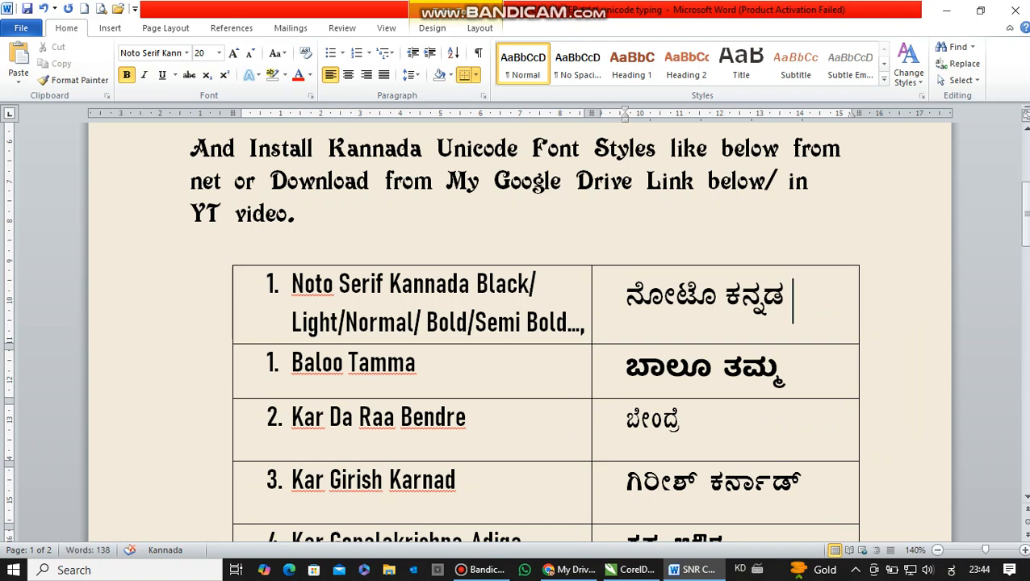
# Step: Add the word ತಮ್ಮ after the sample text in the Baloo Tamma row of the font table
pyautogui.click(806, 370)
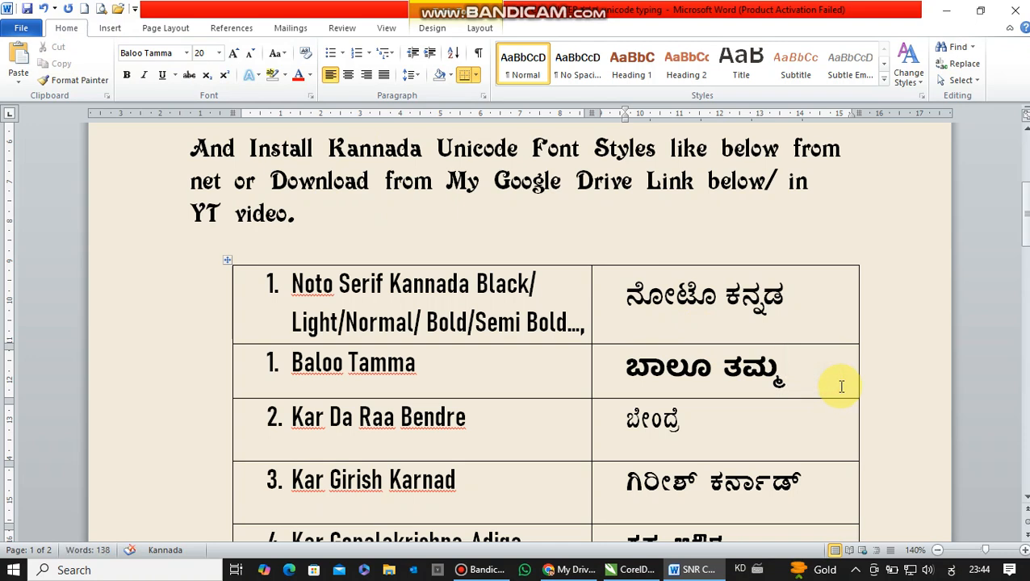
pyautogui.write('t')
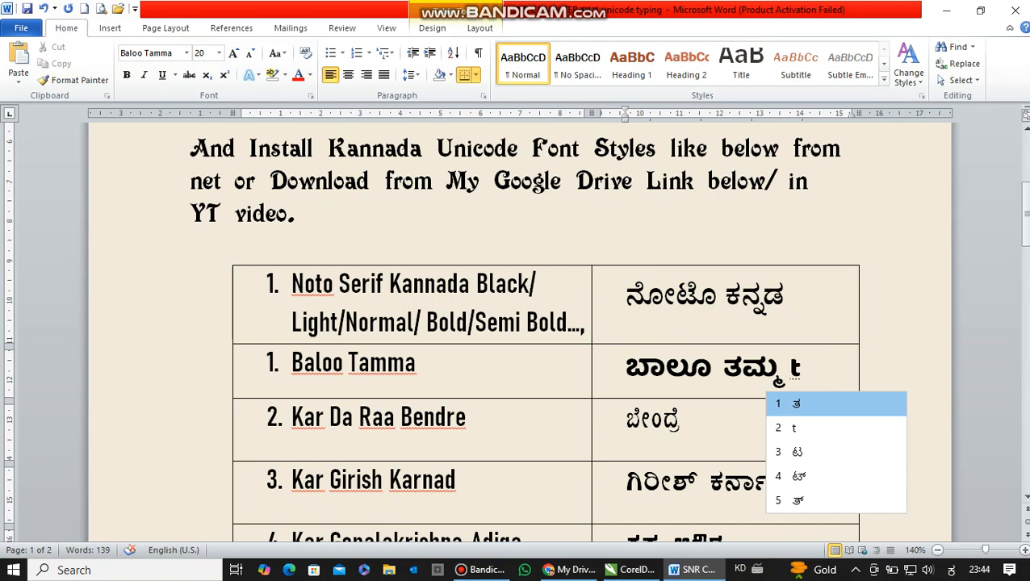
pyautogui.write('mm')
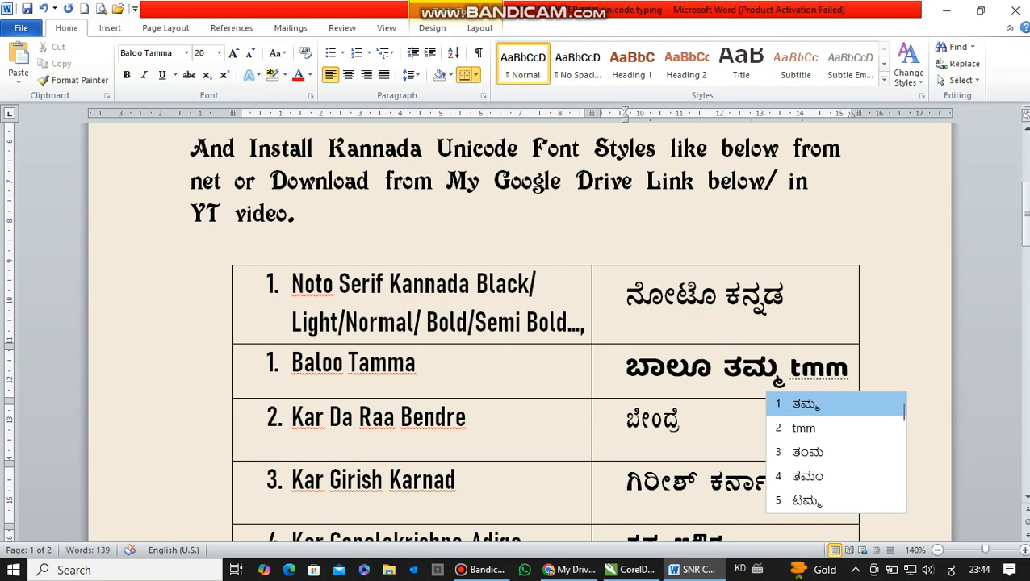
pyautogui.write('a')
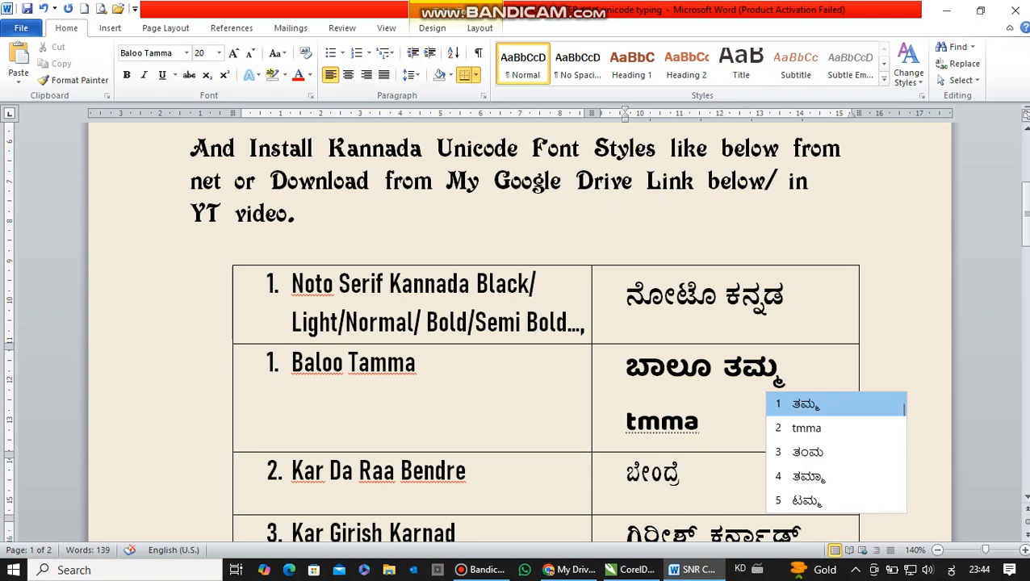
pyautogui.press('BackSpace')
pyautogui.press('BackSpace')
pyautogui.press('BackSpace')
pyautogui.write('m')
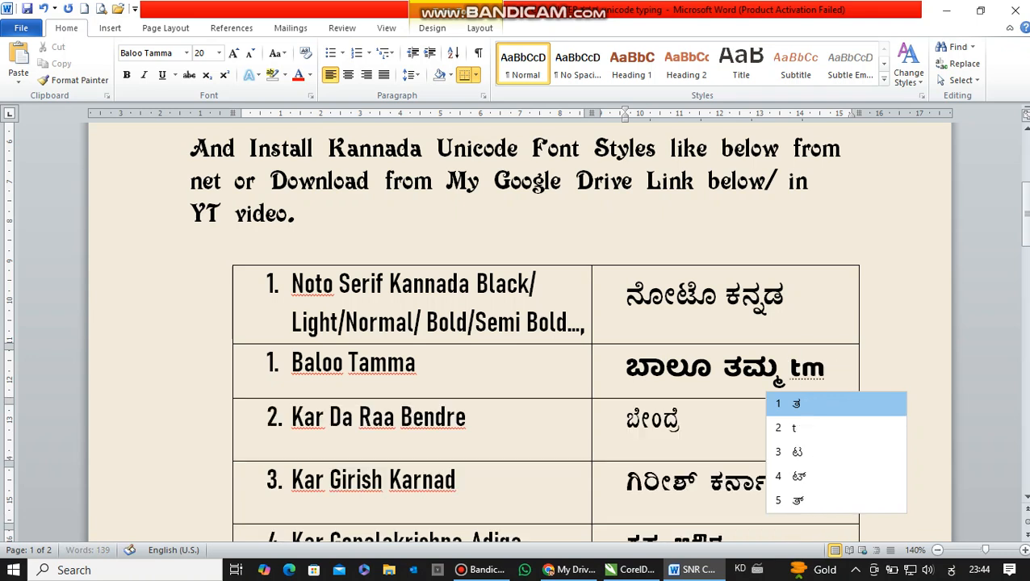
pyautogui.write('ma')
pyautogui.press('space')
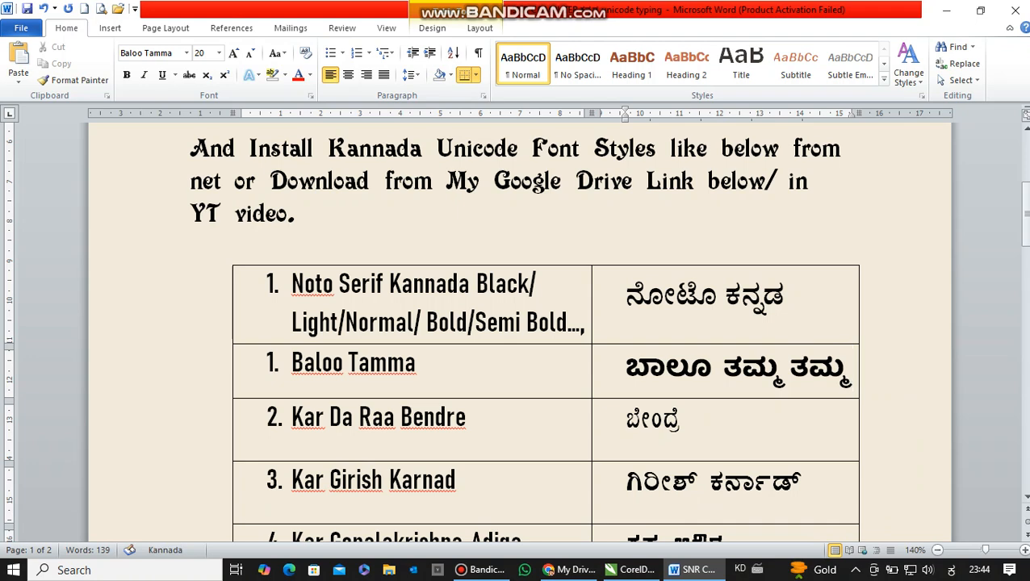
# Step: Delete the extra ತಮ್ಮ from the end of the Baloo Tamma sample cell
pyautogui.press('BackSpace')
pyautogui.press('BackSpace')
pyautogui.press('BackSpace')
pyautogui.press('BackSpace')
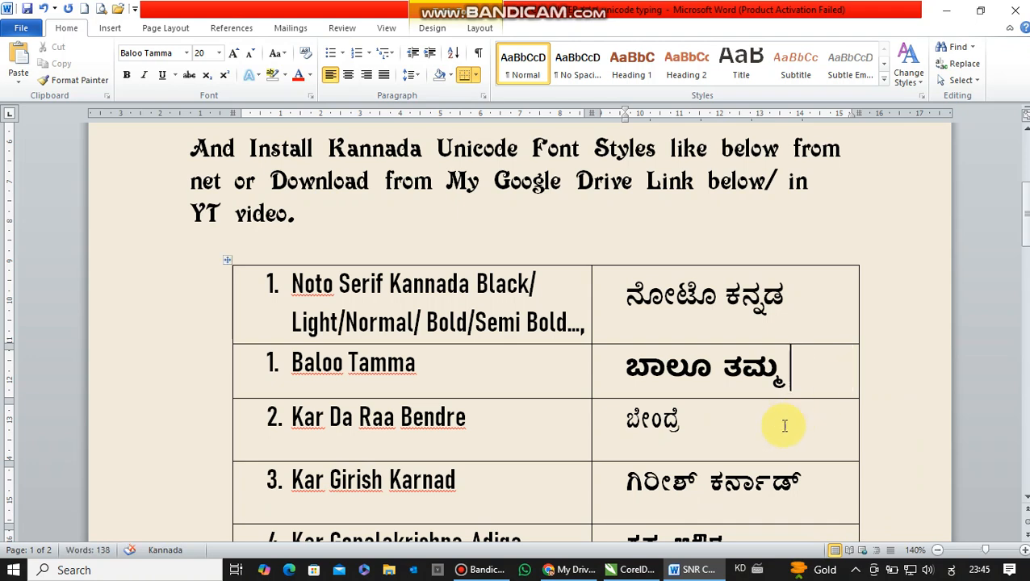
# Step: Test the Kar Da Raa Bendre font by adding ಬೇಂದ್ರೆ after its sample text and removing it again
pyautogui.click(751, 430)
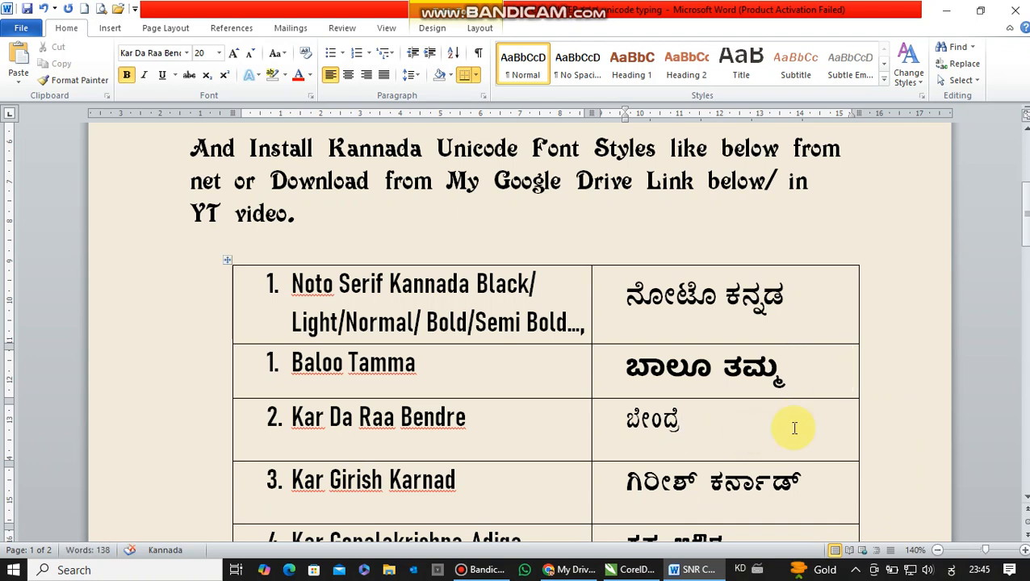
pyautogui.write('bEMd')
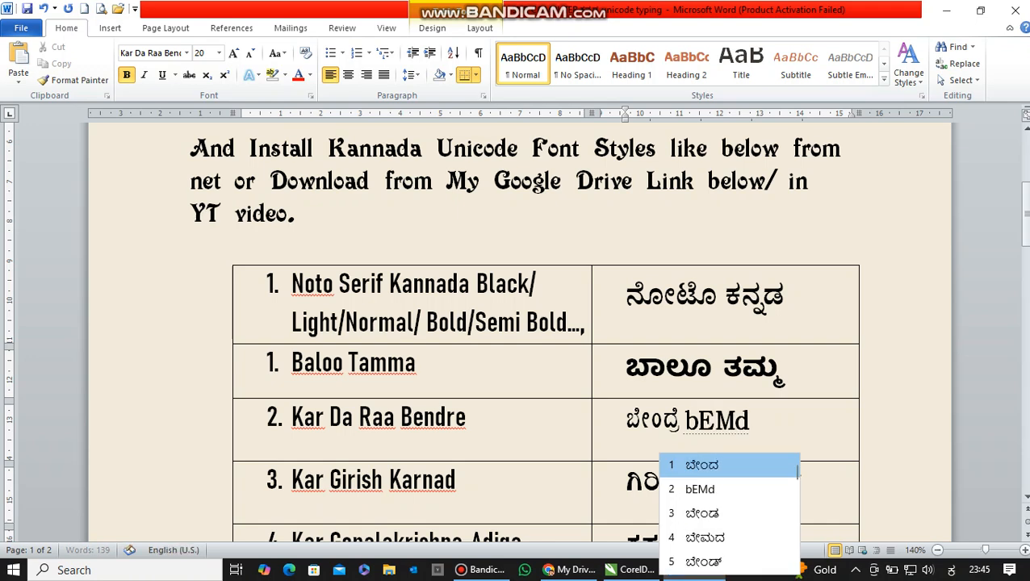
pyautogui.write('re')
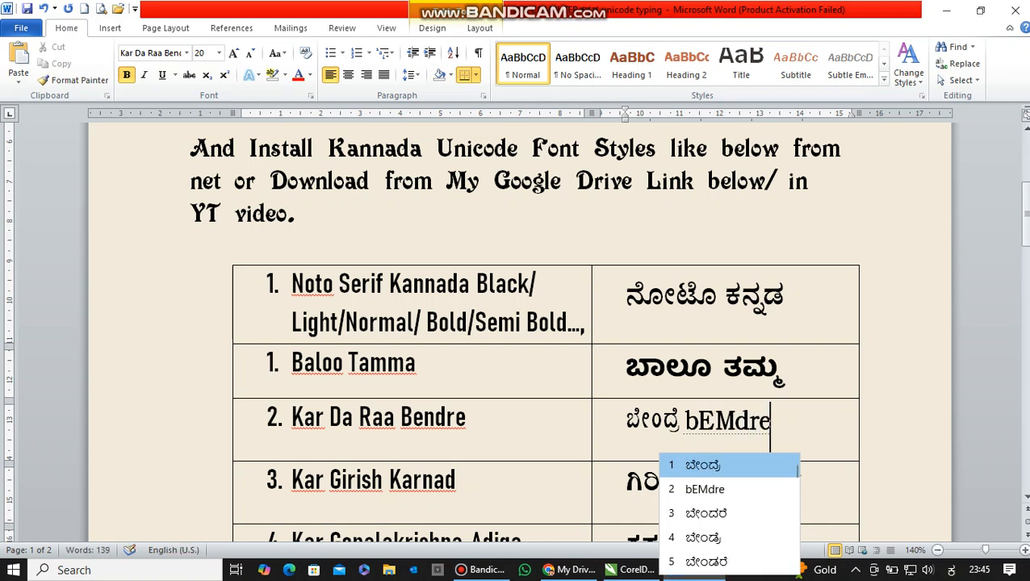
pyautogui.press('Return')
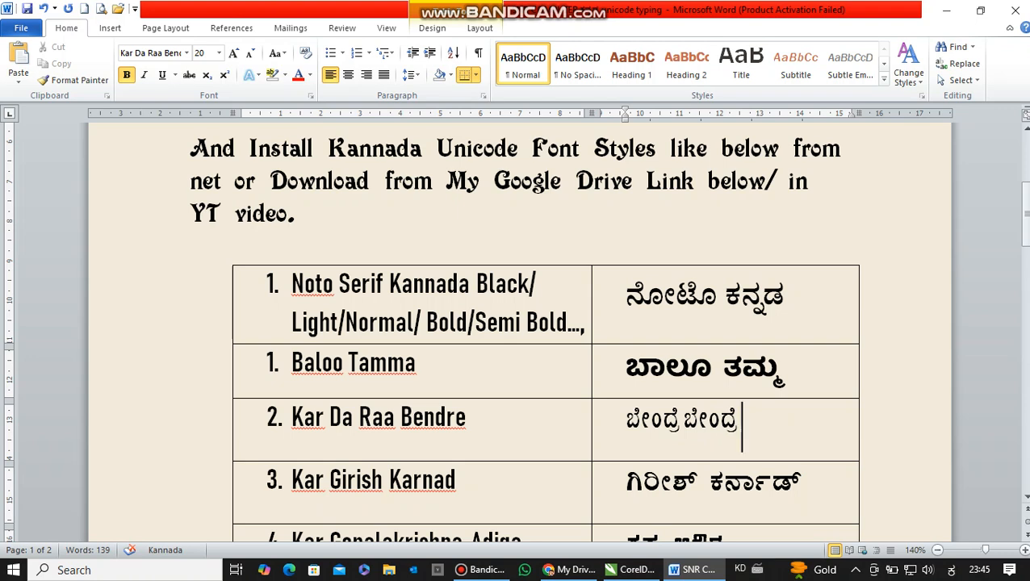
pyautogui.moveTo(683, 419); pyautogui.dragTo(759, 416)
pyautogui.press('BackSpace')
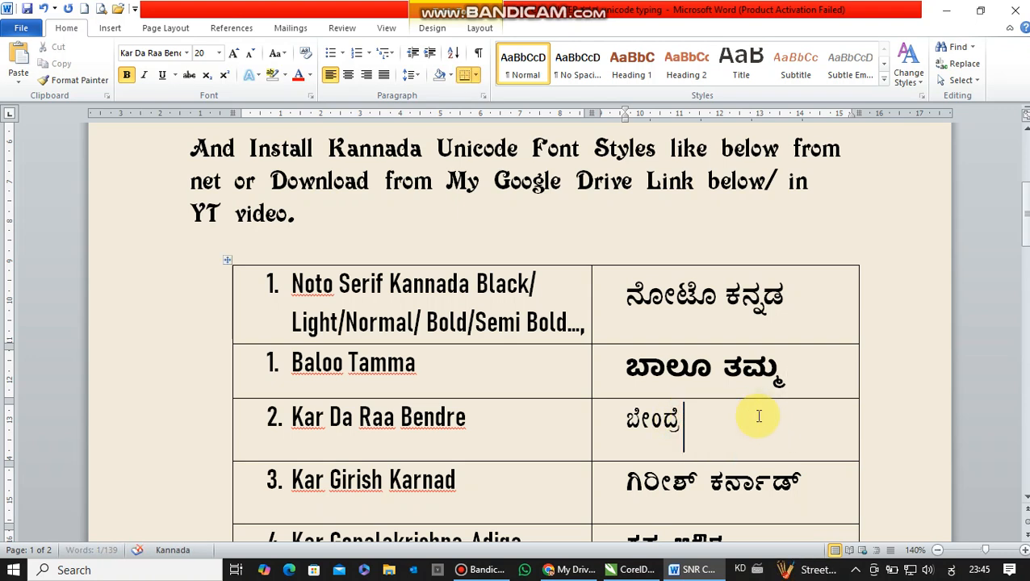
# Step: Review the remaining Kannada Unicode font samples in the table and the font download link below it
pyautogui.scroll(-3, 740, 409)
pyautogui.scroll(-3, 739, 407)
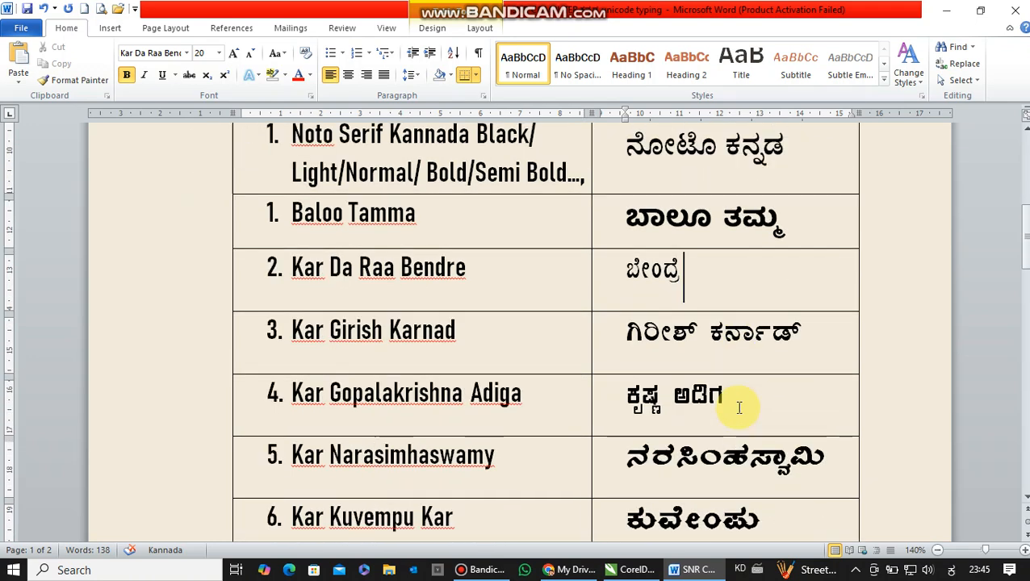
pyautogui.scroll(-6, 740, 367)
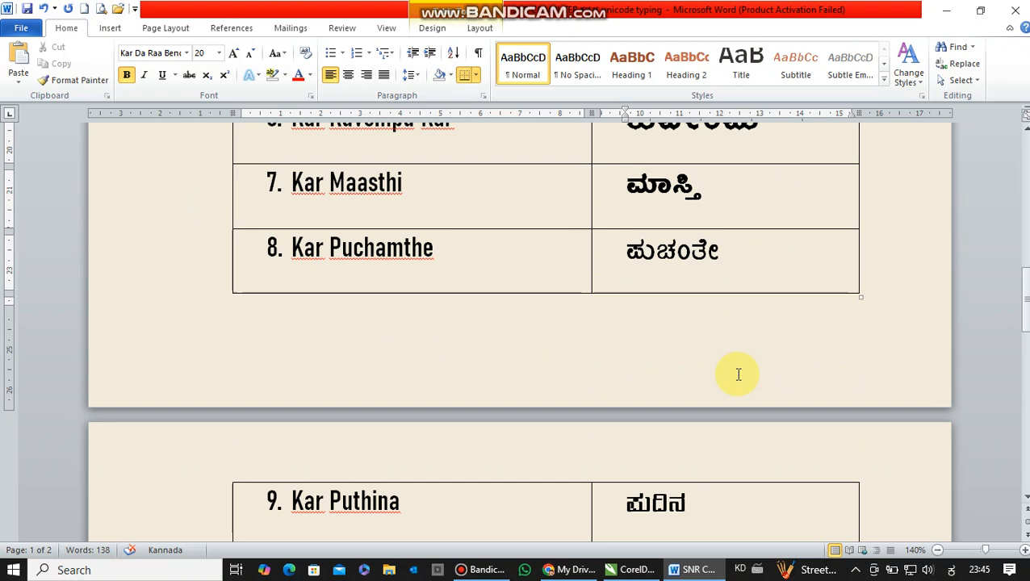
pyautogui.scroll(3, 733, 354)
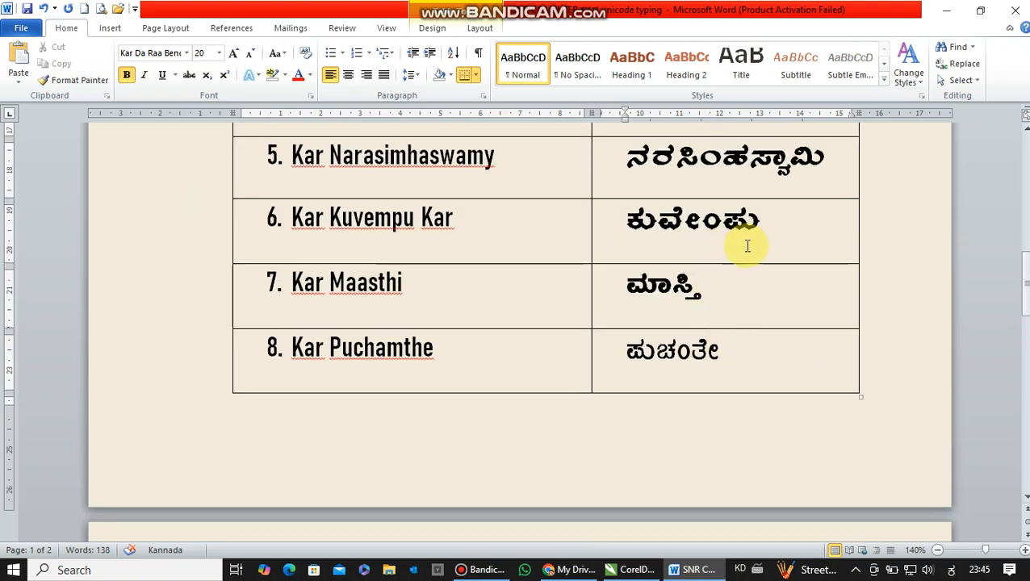
pyautogui.scroll(-5, 748, 250)
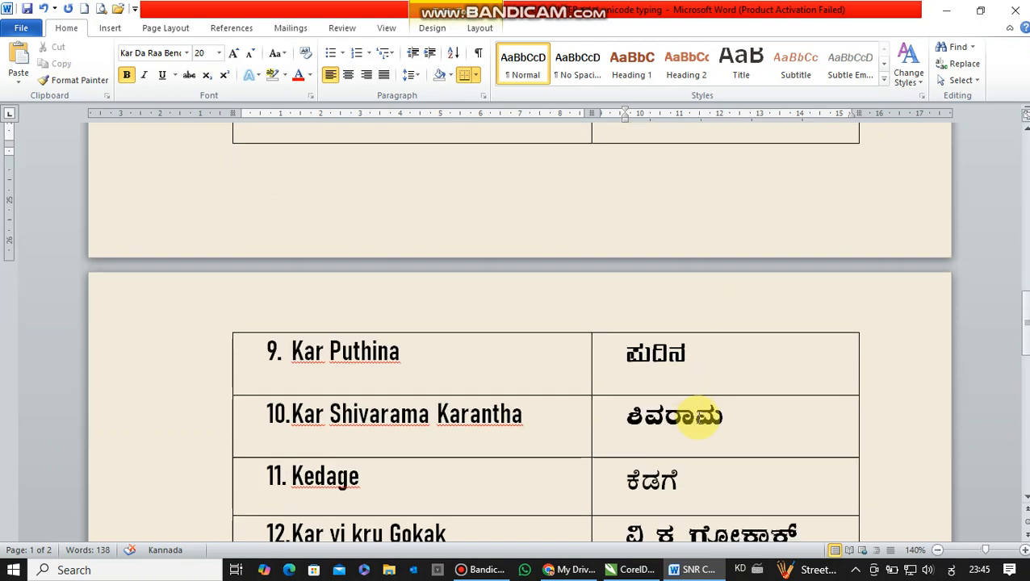
pyautogui.scroll(-4, 698, 415)
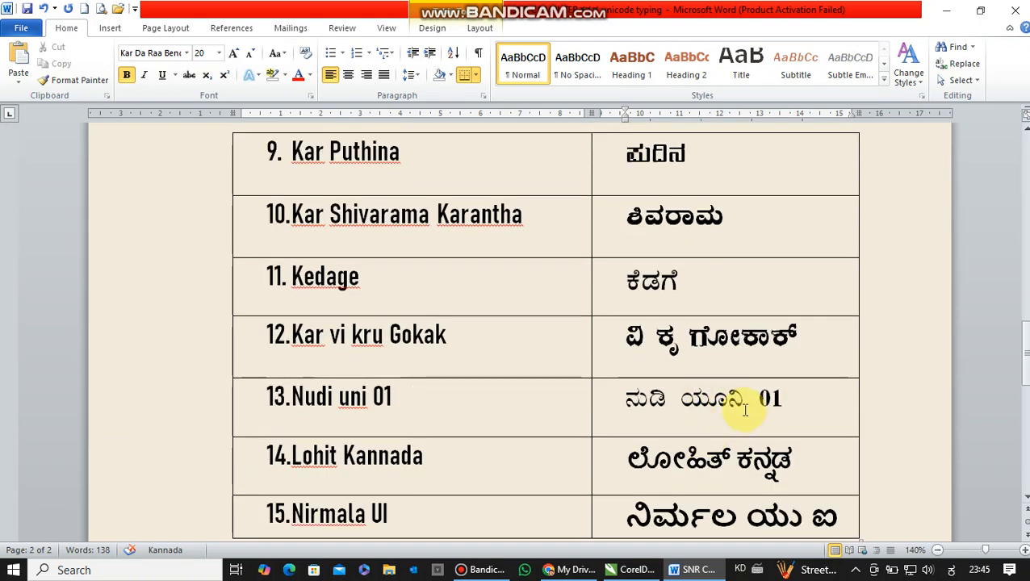
pyautogui.scroll(-2, 745, 410)
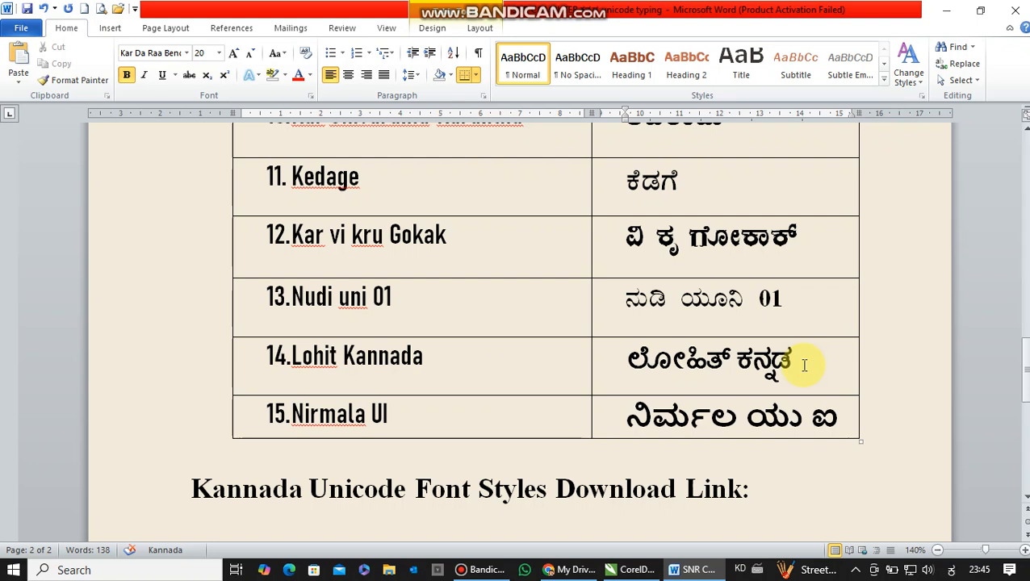
pyautogui.scroll(-1, 804, 367)
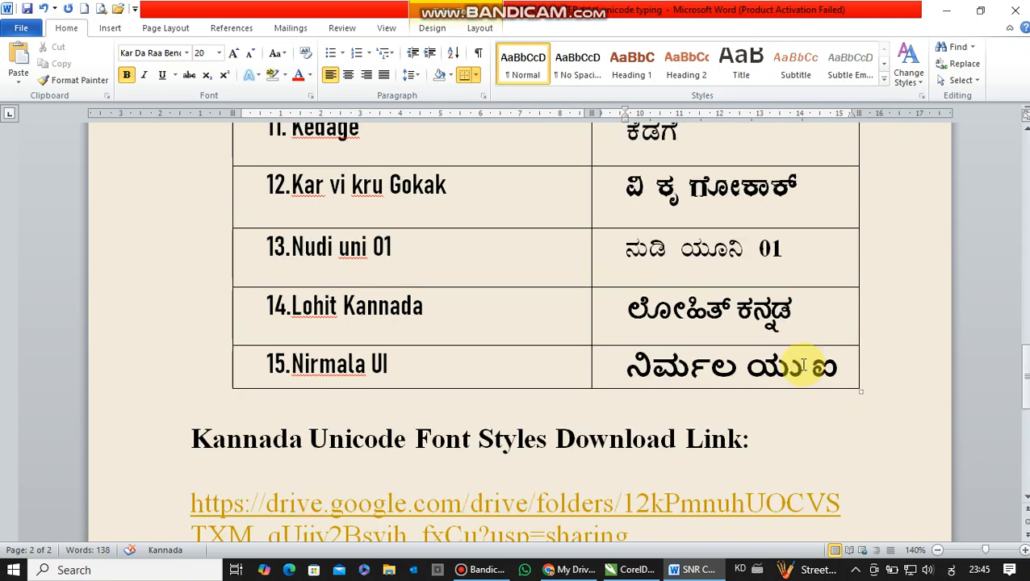
pyautogui.scroll(-5, 804, 368)
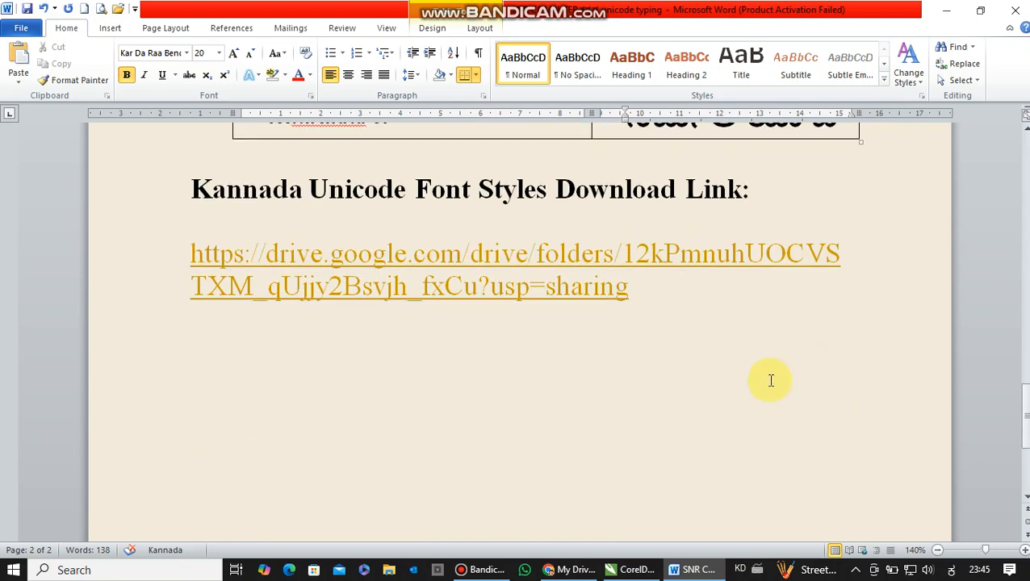
# Step: Switch to CorelDRAW and apply the Kar Chandrashekhara Kambara font to the whole lower Kannada text line
pyautogui.click(638, 572)
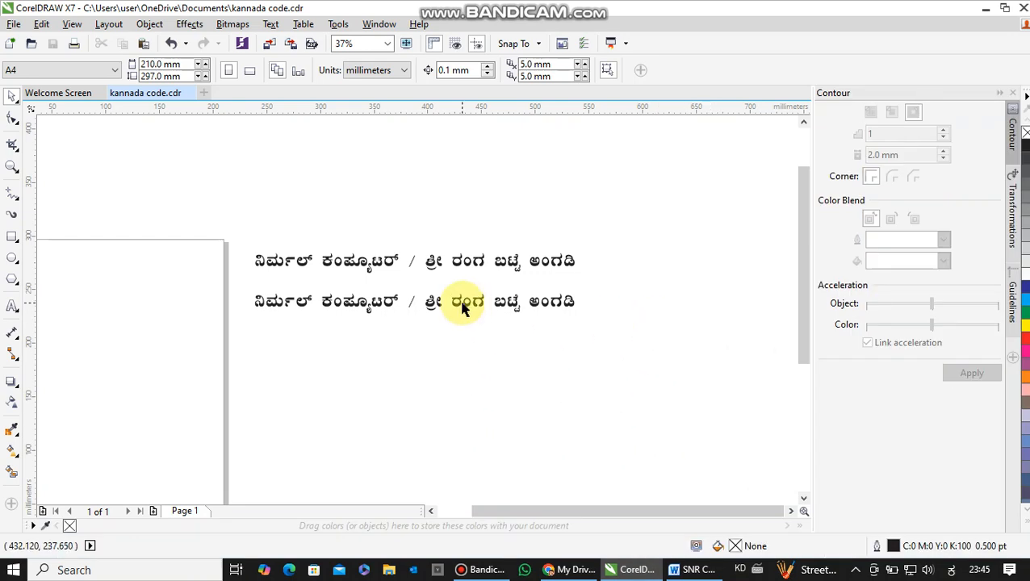
pyautogui.doubleClick(322, 307)
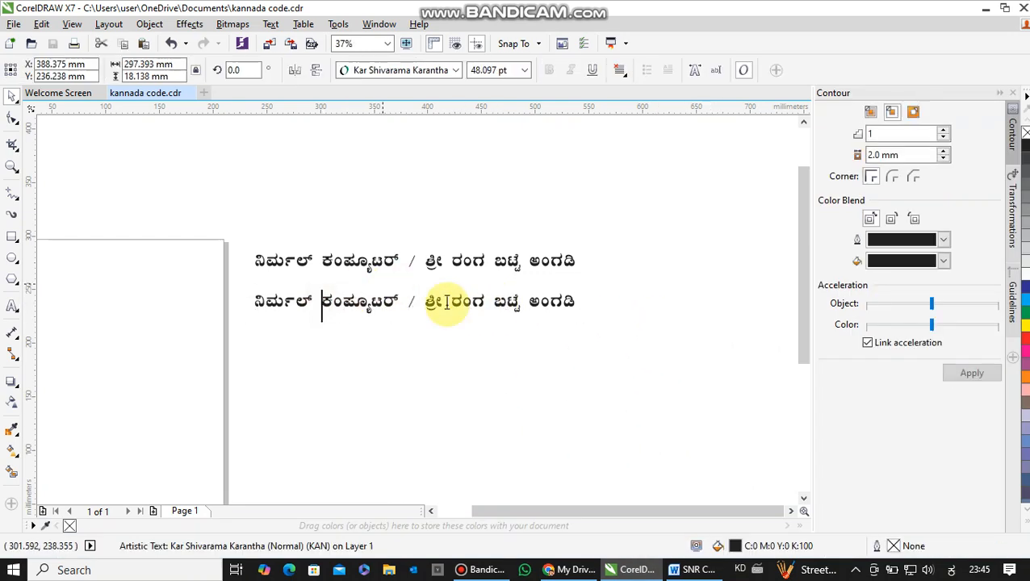
pyautogui.moveTo(257, 303); pyautogui.dragTo(599, 301)
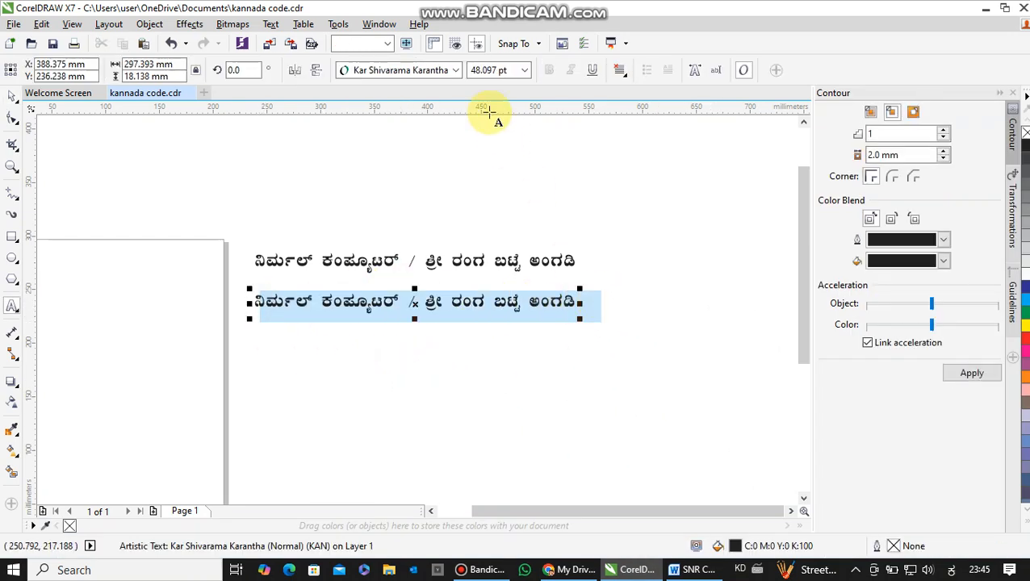
pyautogui.click(455, 70)
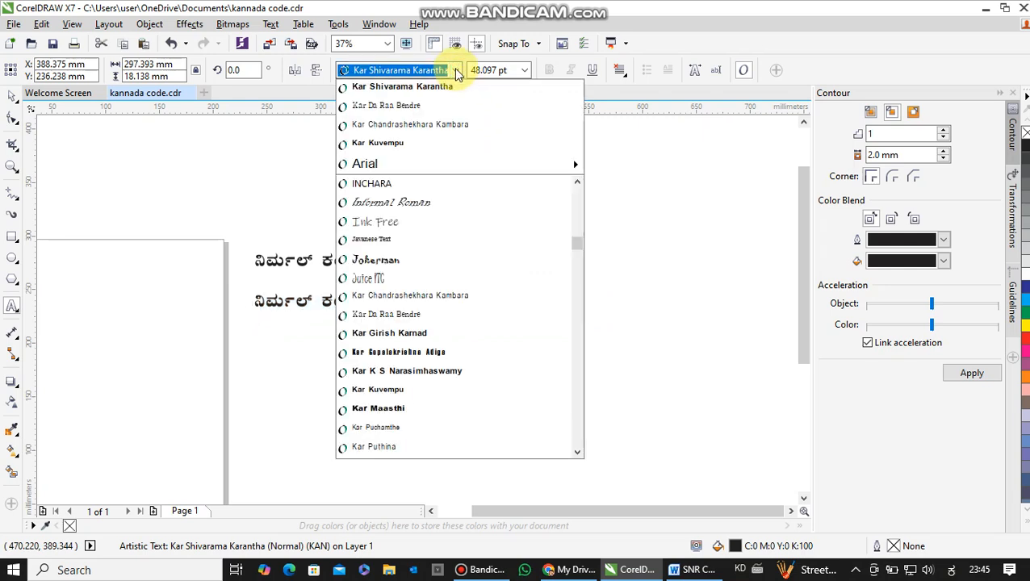
pyautogui.click(455, 125)
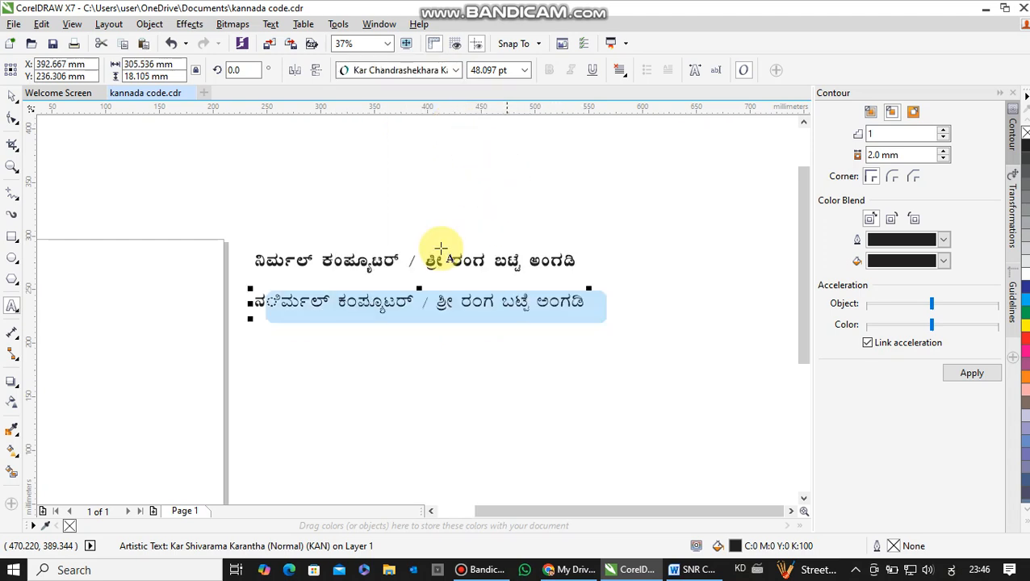
# Step: Delete all the text of the lower Kannada line, leaving the upper line in place
pyautogui.click(255, 300)
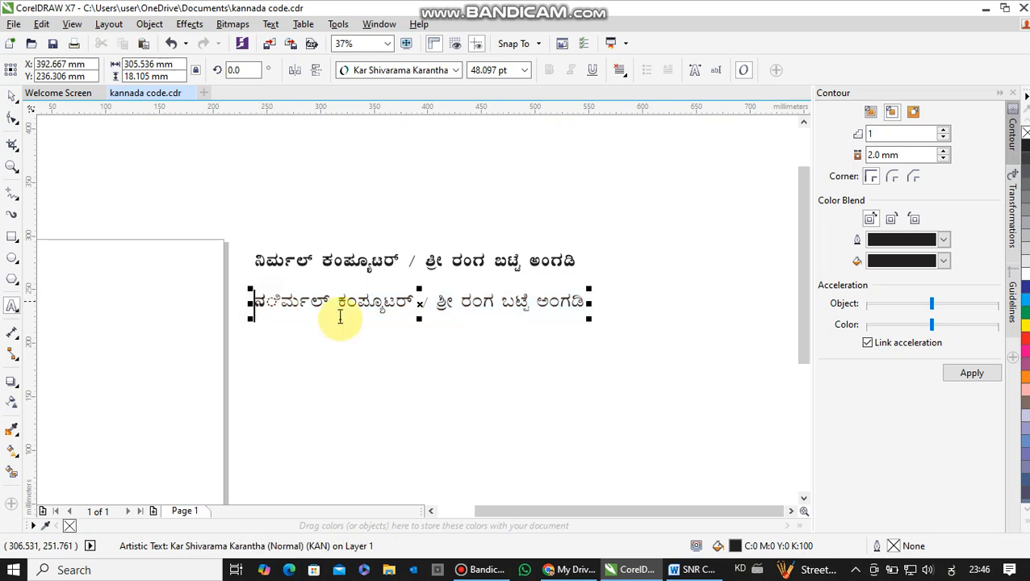
pyautogui.press('Delete')
pyautogui.press('Delete')
pyautogui.press('Delete')
pyautogui.press('Delete')
pyautogui.press('Delete')
pyautogui.press('Delete')
pyautogui.press('Delete')
pyautogui.press('Delete')
pyautogui.press('Delete')
pyautogui.press('Delete')
pyautogui.press('Delete')
pyautogui.press('Delete')
pyautogui.press('Delete')
pyautogui.press('Delete')
pyautogui.press('Delete')
pyautogui.press('Delete')
pyautogui.press('Delete')
pyautogui.press('Delete')
pyautogui.press('Delete')
pyautogui.press('Delete')
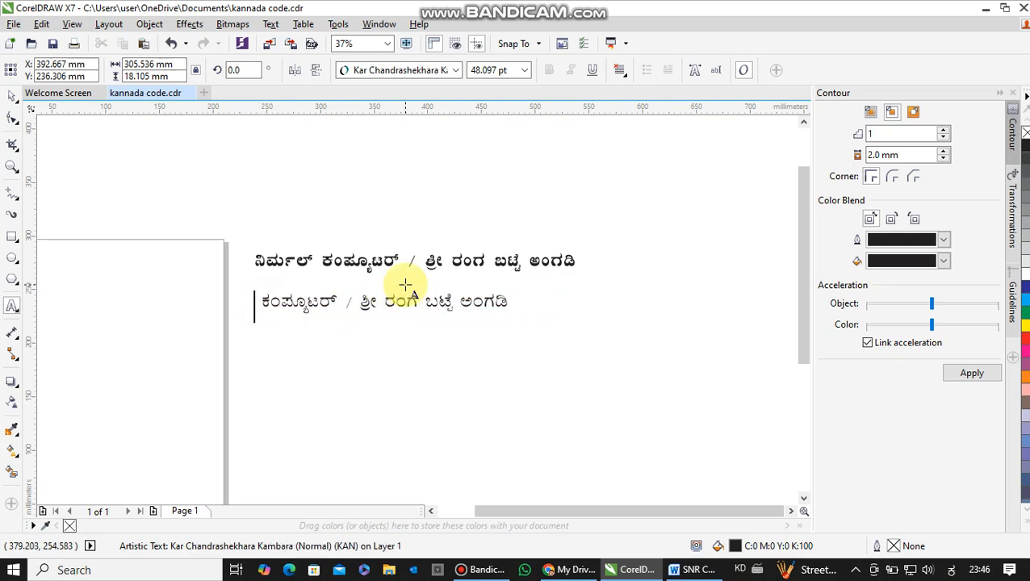
pyautogui.press('Delete')
pyautogui.press('Delete')
pyautogui.press('Delete')
pyautogui.press('Delete')
pyautogui.press('Delete')
pyautogui.press('Delete')
pyautogui.press('Delete')
pyautogui.press('Delete')
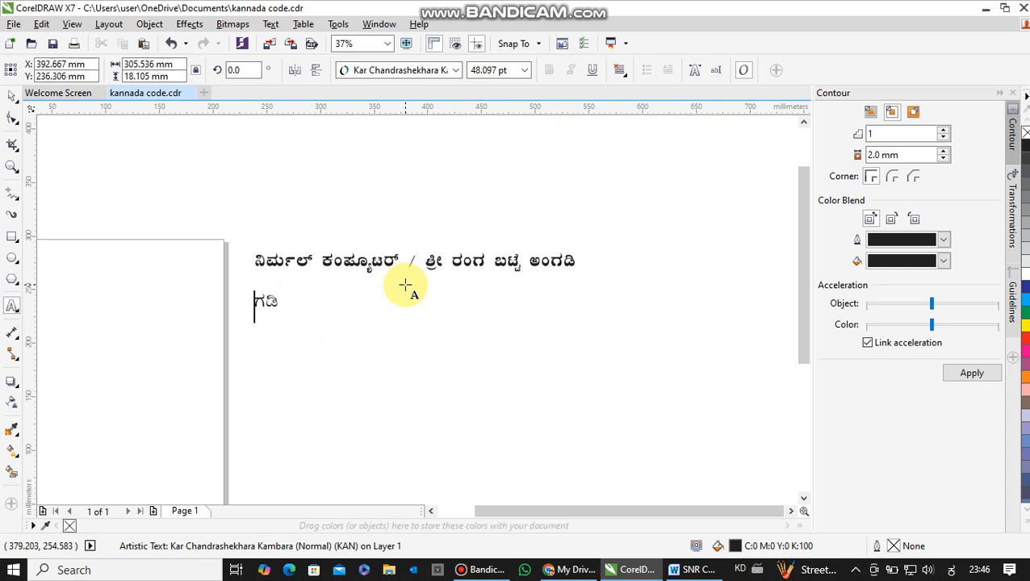
# Step: Start a new artistic text below the remaining line and enter ನಿರ್ಮಲ್ ಕಂಪ್ಯೂಟರ್ using phonetic Kannada typing
pyautogui.click(405, 282)
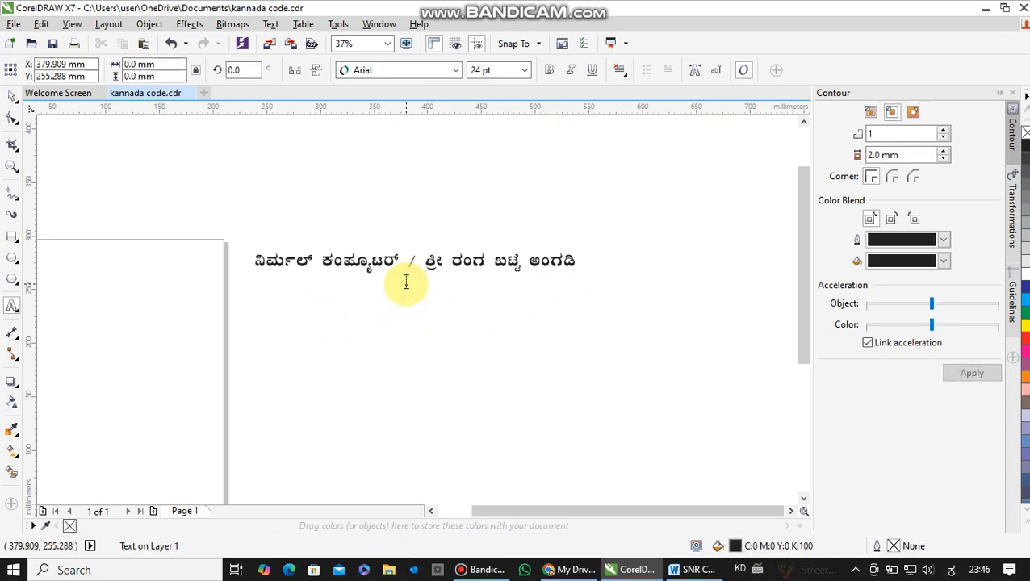
pyautogui.write('nirmal')
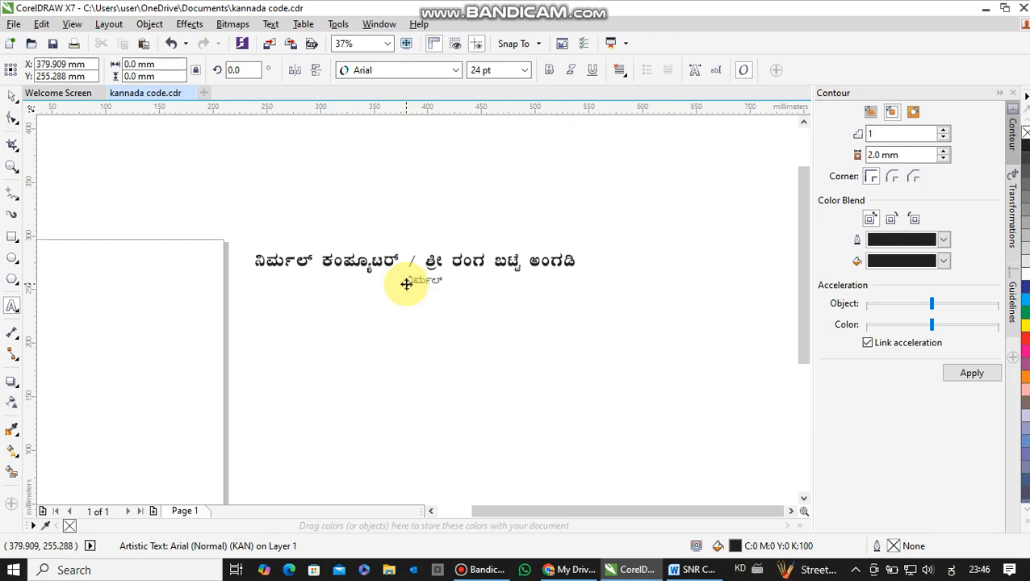
pyautogui.write('kMp')
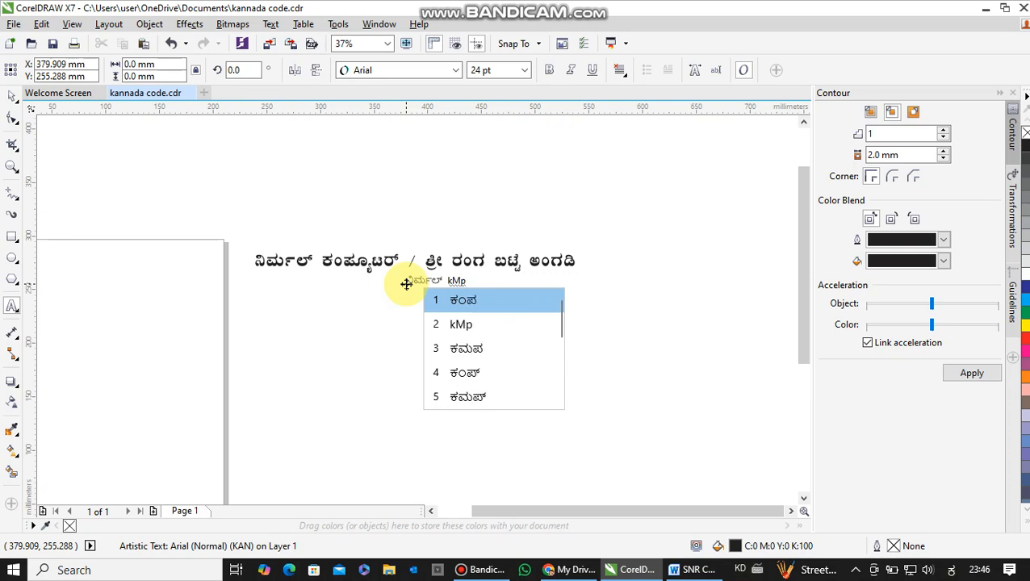
pyautogui.write('yU')
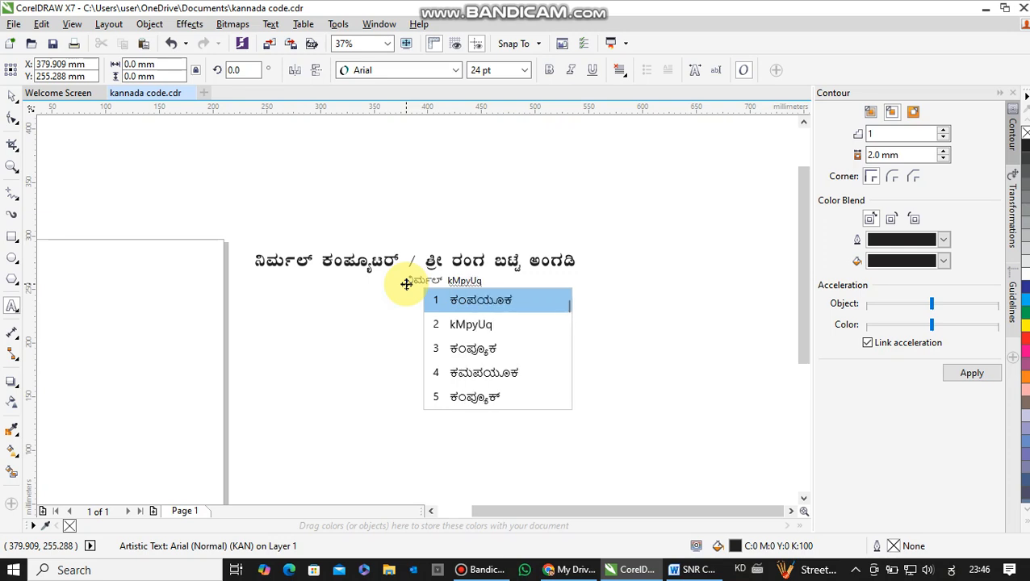
pyautogui.write('t')
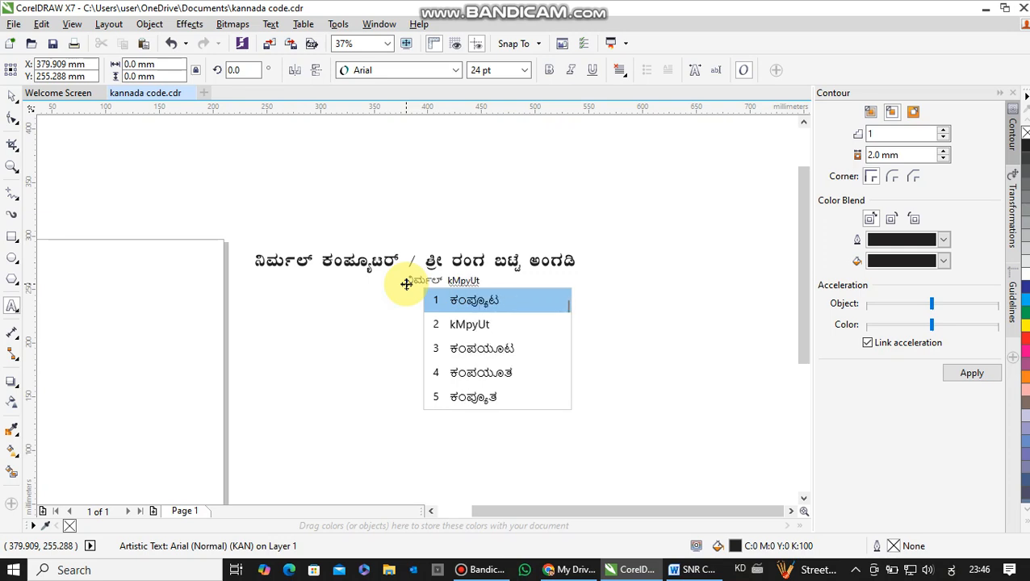
pyautogui.write('r')
pyautogui.press('space')
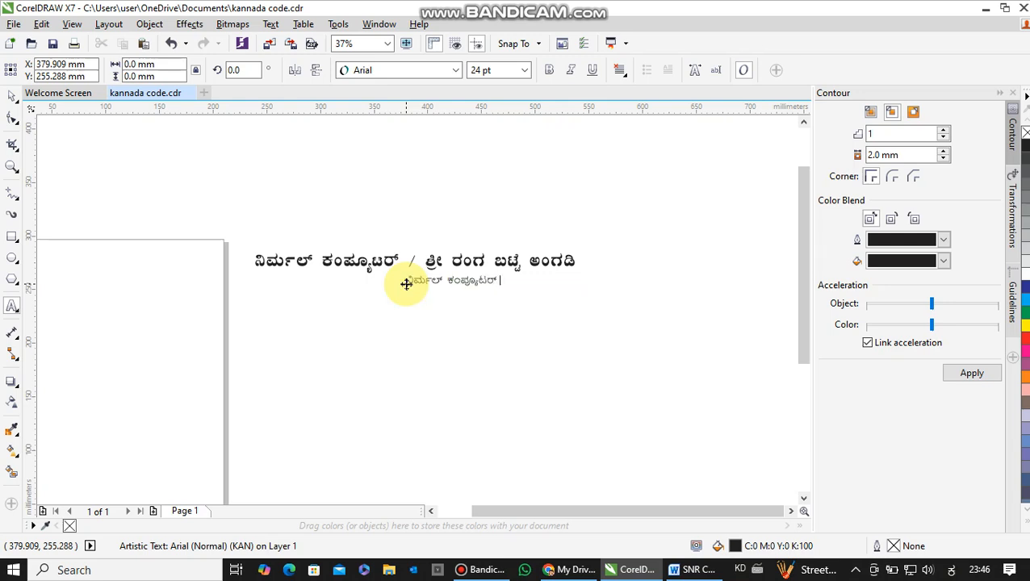
# Step: Continue the new text with the words ಶ್ರೀ ರಂಗ
pyautogui.write('Sri')
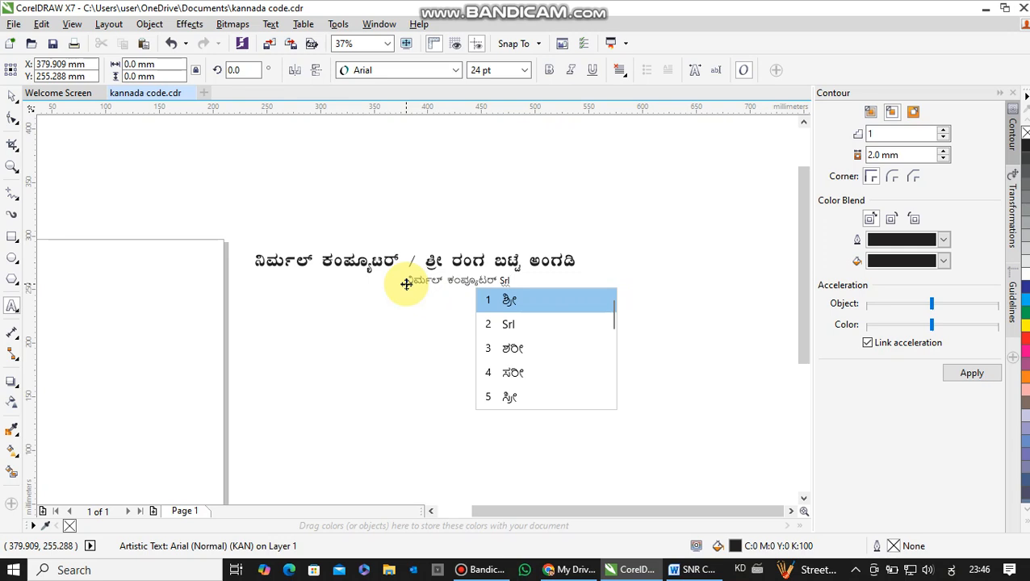
pyautogui.press('space')
pyautogui.write('rM')
pyautogui.press('BackSpace')
pyautogui.press('BackSpace')
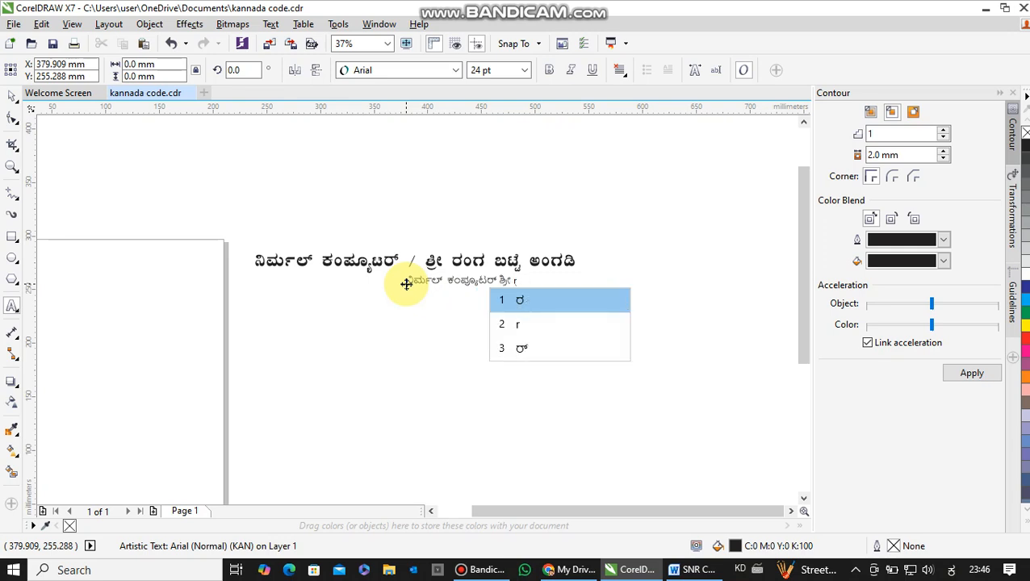
pyautogui.write('raM')
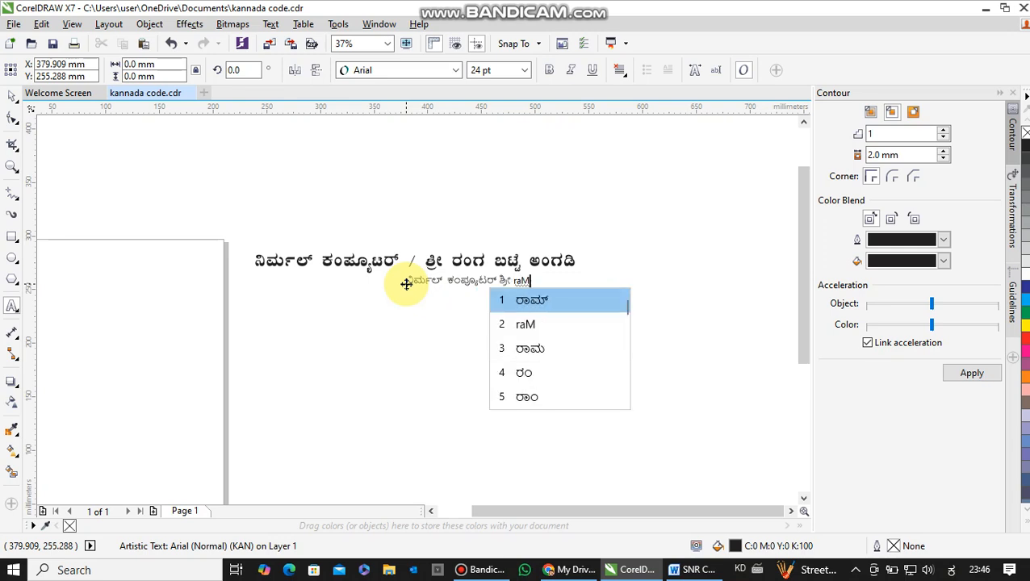
pyautogui.write('ga')
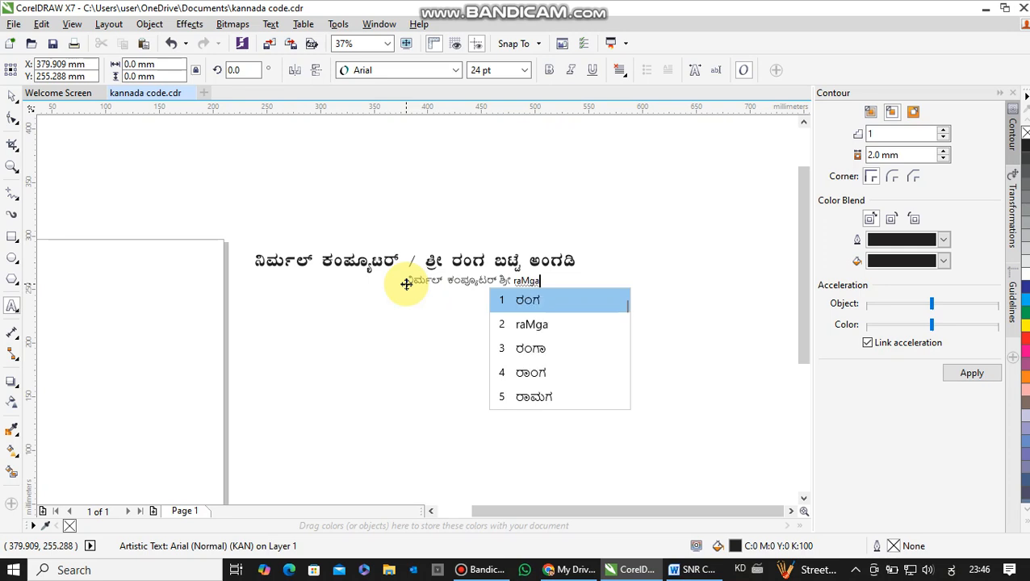
pyautogui.press('space')
# Step: Complete the new text line with the words ಬಟ್ಟೆ ಅಂಗಡಿ
pyautogui.write('b')
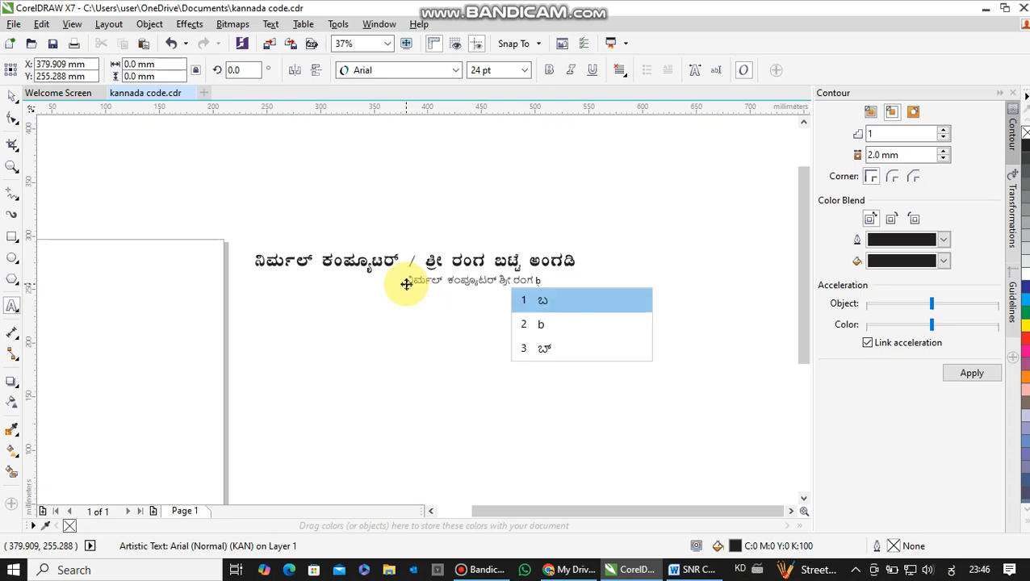
pyautogui.write('atte')
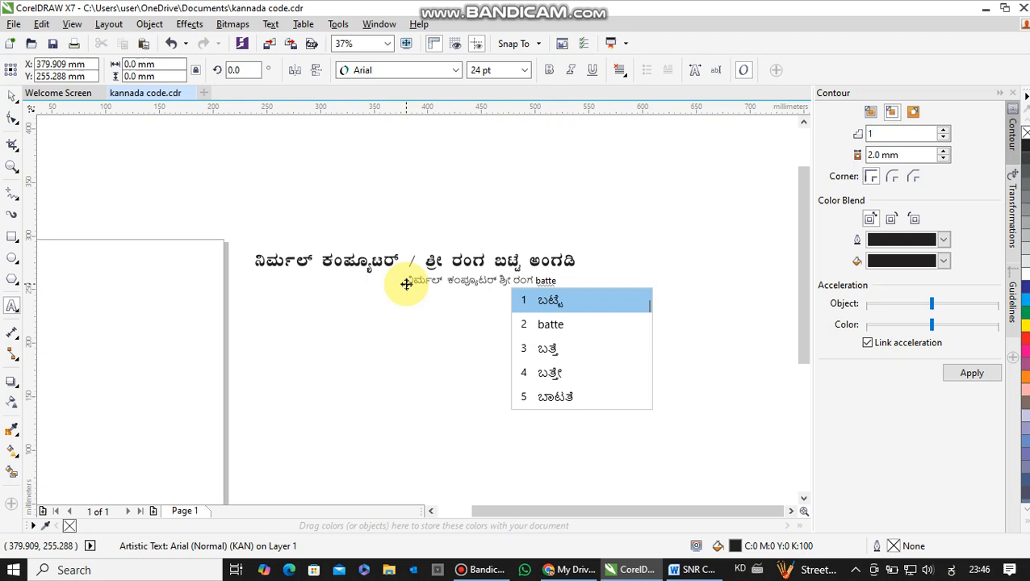
pyautogui.press('space')
pyautogui.write('aM')
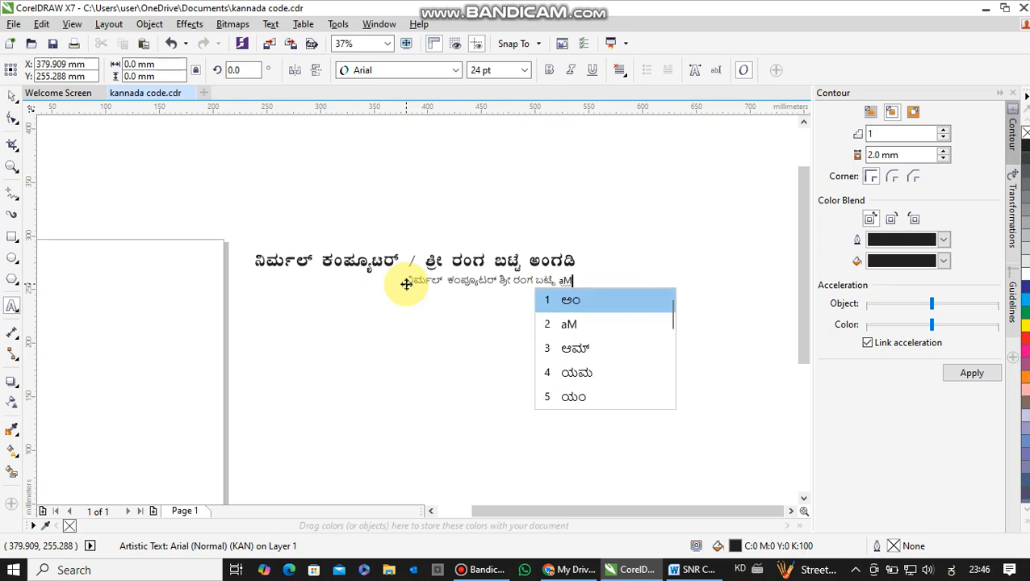
pyautogui.write('ga')
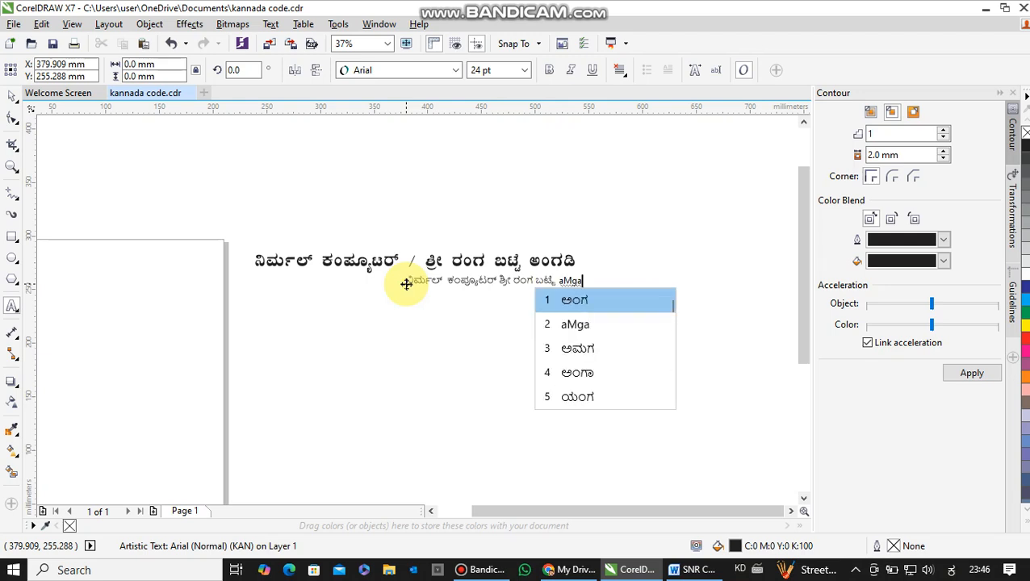
pyautogui.write('d')
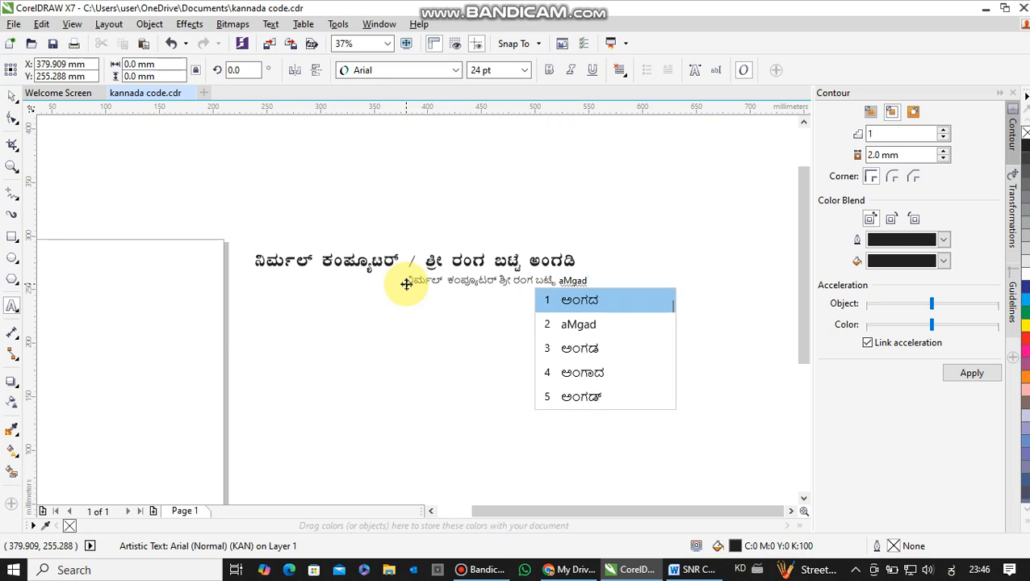
pyautogui.write('i')
pyautogui.press('space')
# Step: Try to set the new text line's font size to 100 pt
pyautogui.click(12, 96)
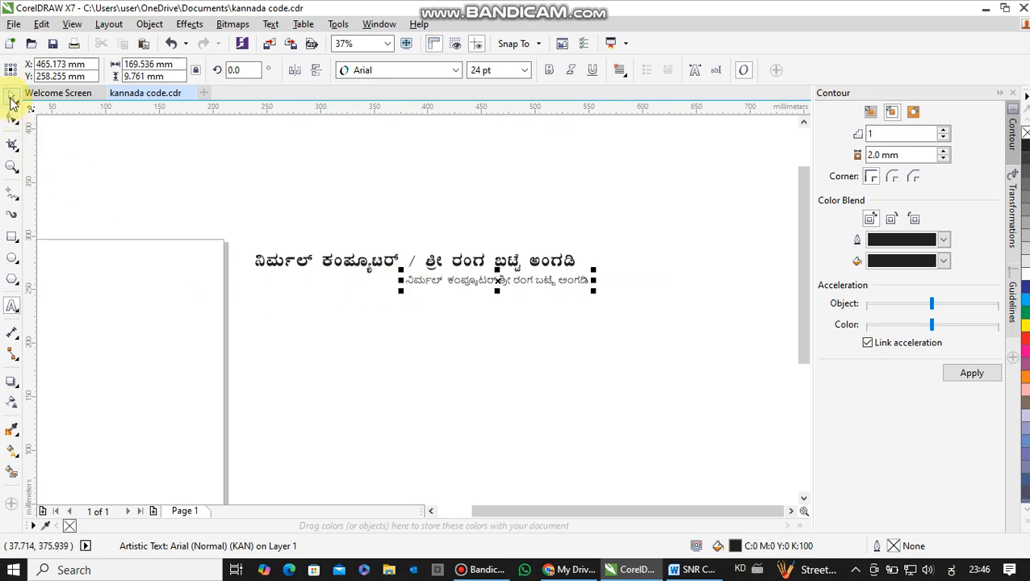
pyautogui.click(520, 75)
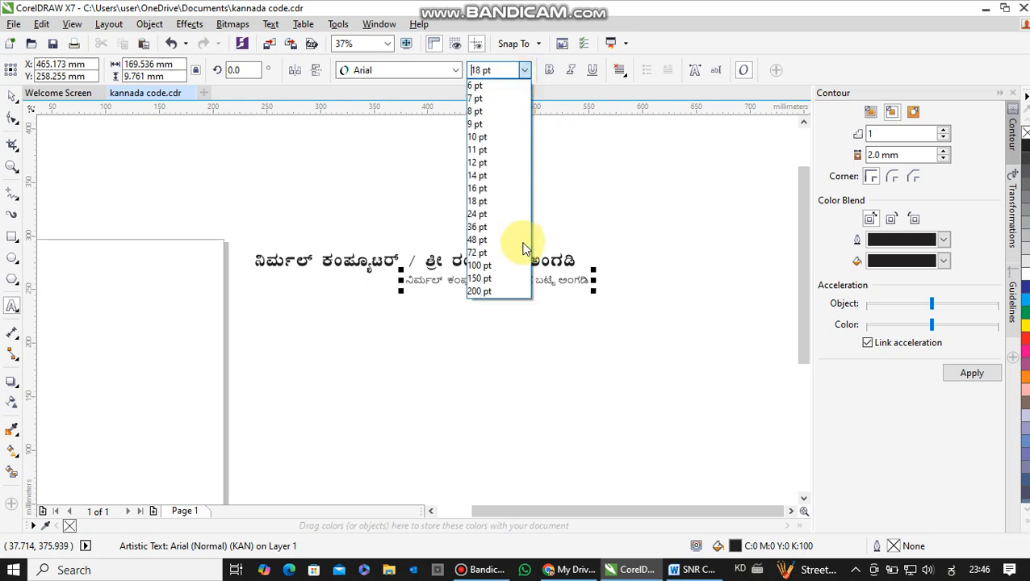
pyautogui.click(505, 266)
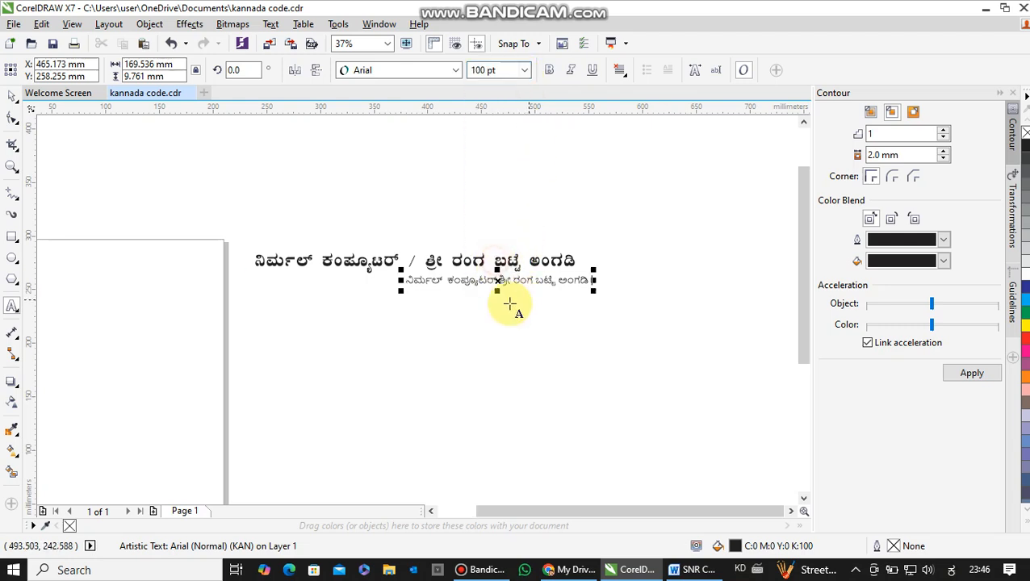
# Step: Move the new text line under the start of the upper line and enlarge it to about 33 pt
pyautogui.click(12, 96)
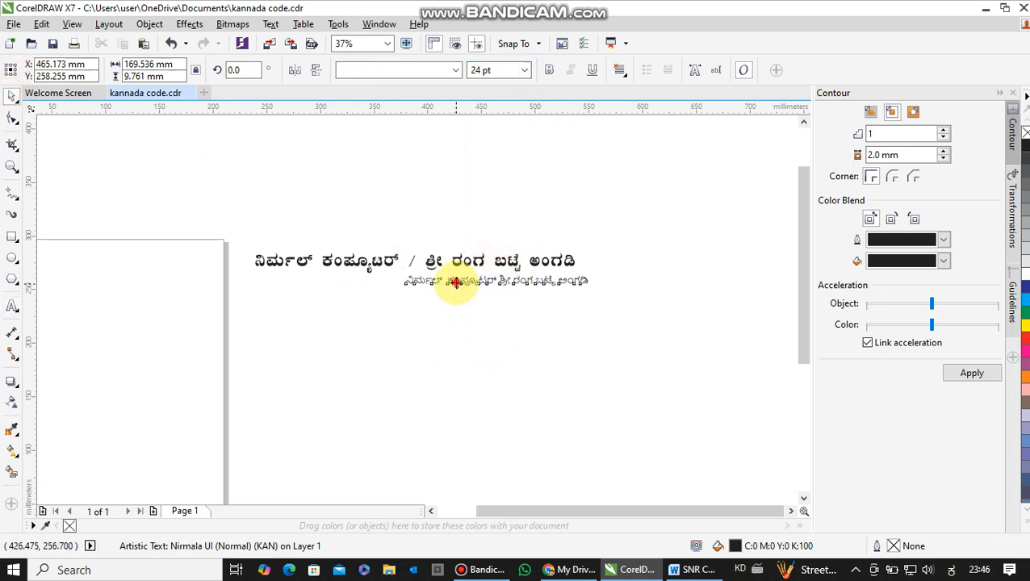
pyautogui.moveTo(450, 280); pyautogui.dragTo(315, 289)
pyautogui.moveTo(454, 300); pyautogui.dragTo(522, 342)
pyautogui.click(452, 342)
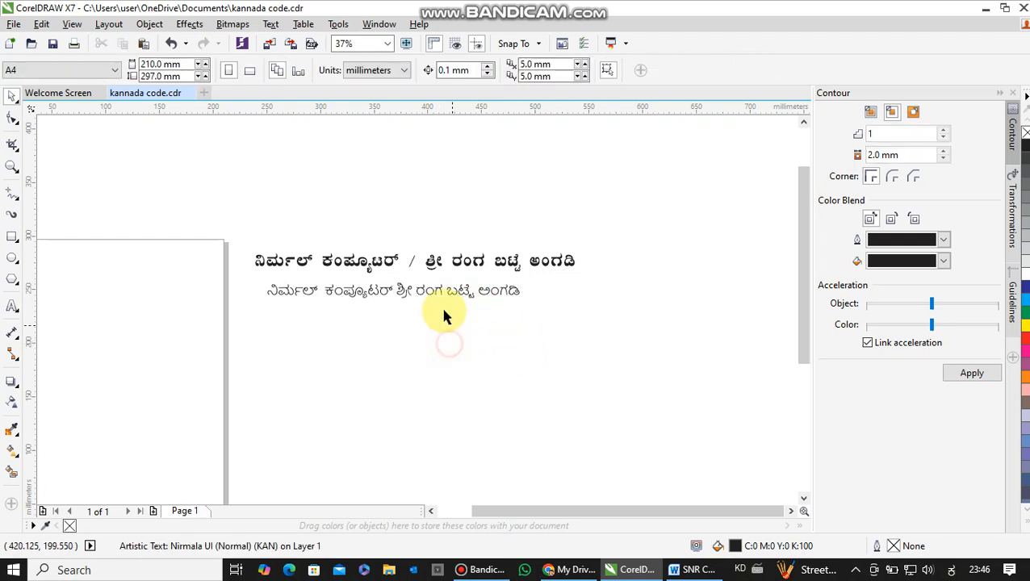
# Step: Set the font of the newly typed lower line to Nirmala UI and deselect it
pyautogui.click(431, 293)
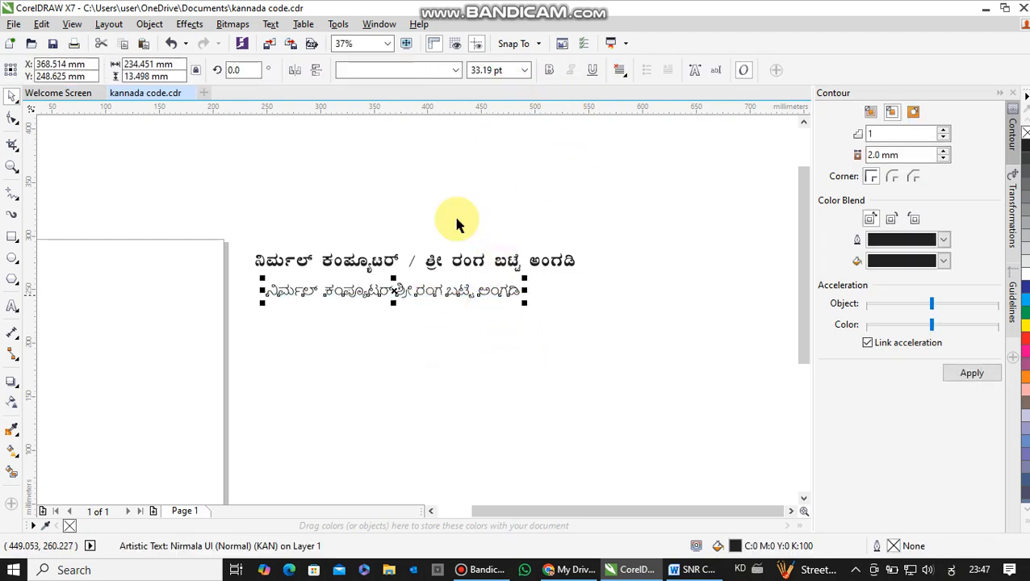
pyautogui.click(456, 71)
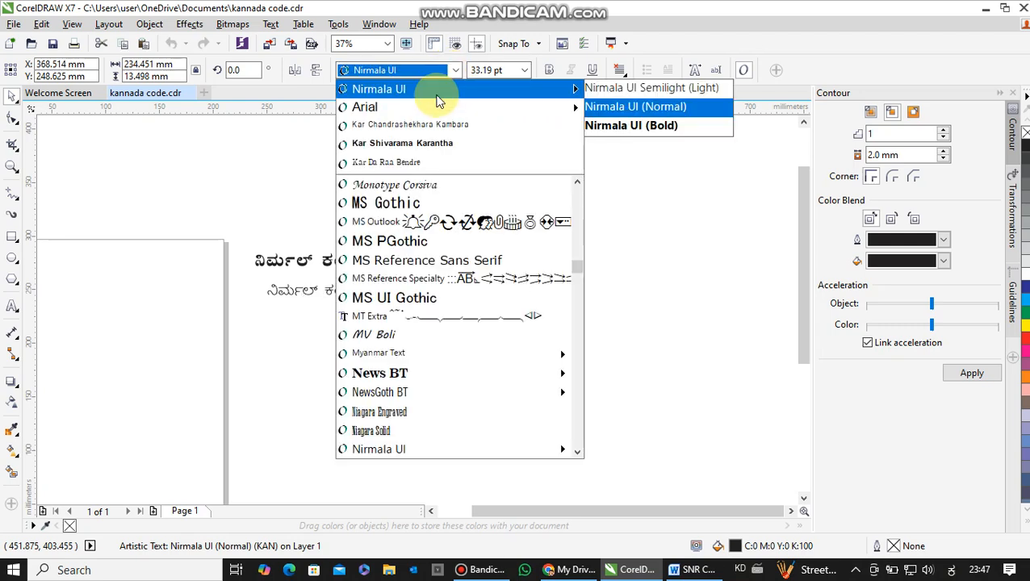
pyautogui.click(432, 89)
pyautogui.click(472, 337)
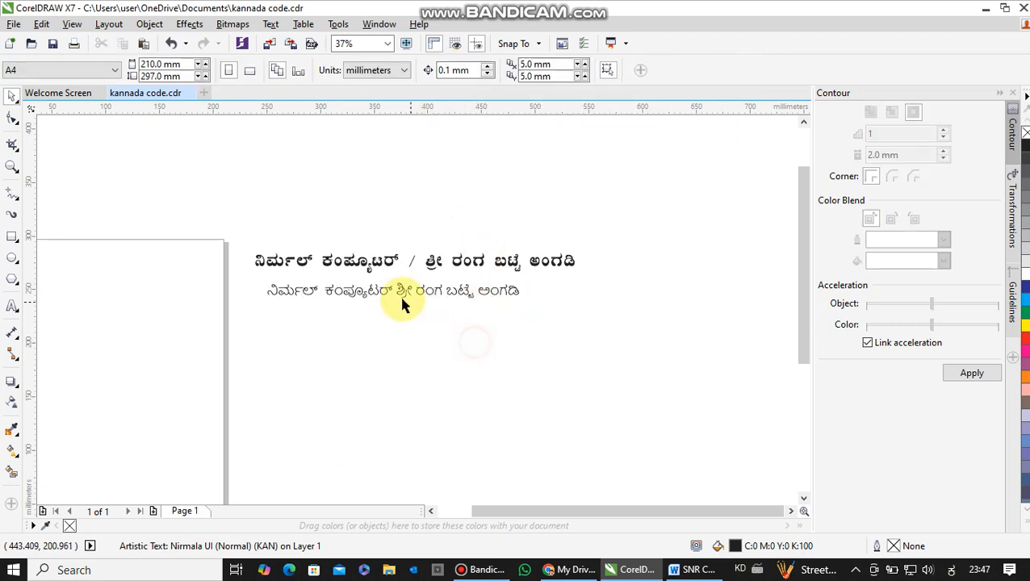
# Step: Duplicate the bold upper Kannada line below the other text and set the copy's font to Noto Serif Kannada
pyautogui.moveTo(388, 261); pyautogui.dragTo(395, 337)
pyautogui.rightClick(396, 336)
pyautogui.click(455, 70)
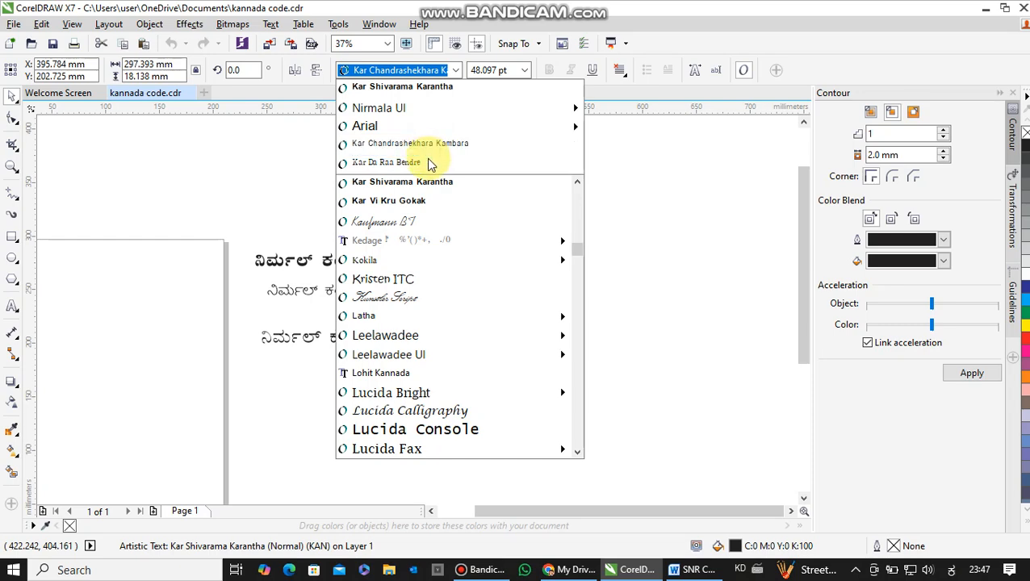
pyautogui.moveTo(431, 242)
pyautogui.scroll(-7, 440, 258)
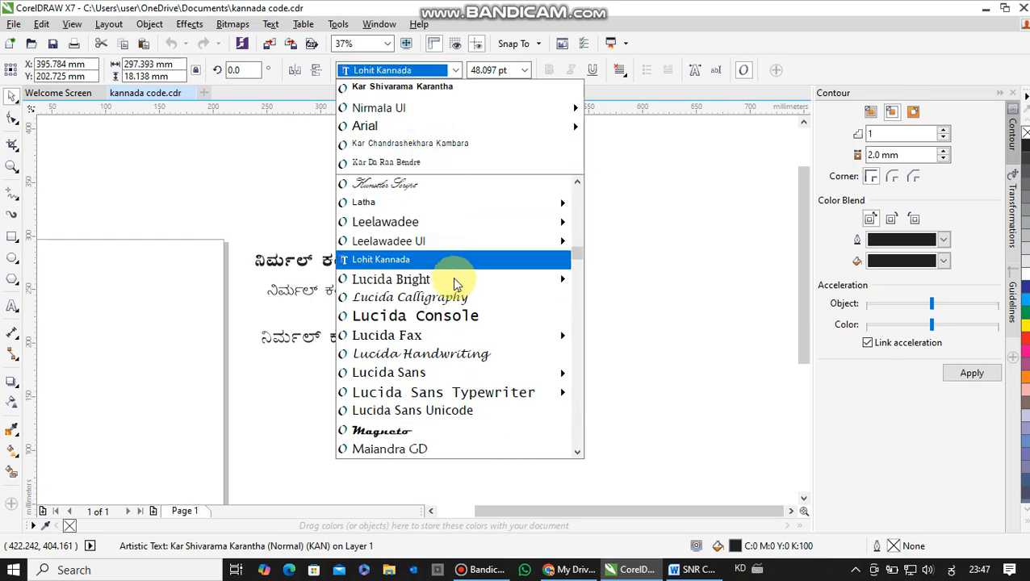
pyautogui.scroll(-3, 465, 353)
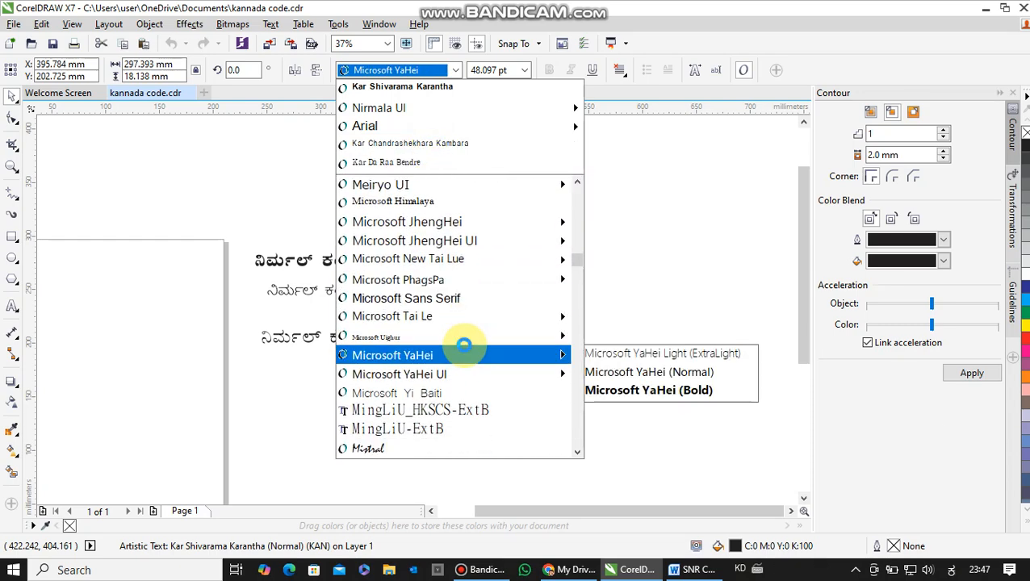
pyautogui.scroll(-10, 472, 355)
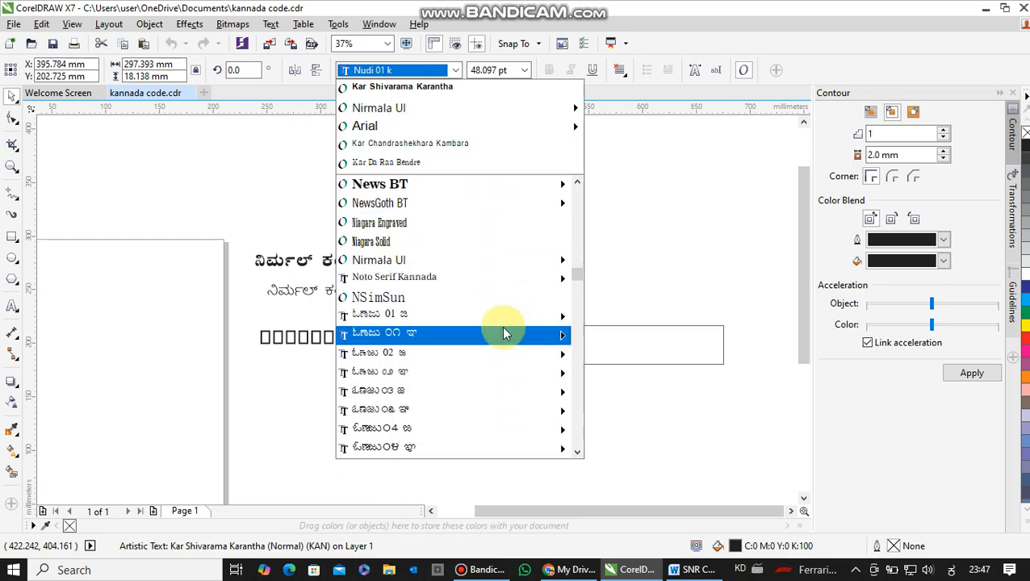
pyautogui.scroll(-10, 532, 335)
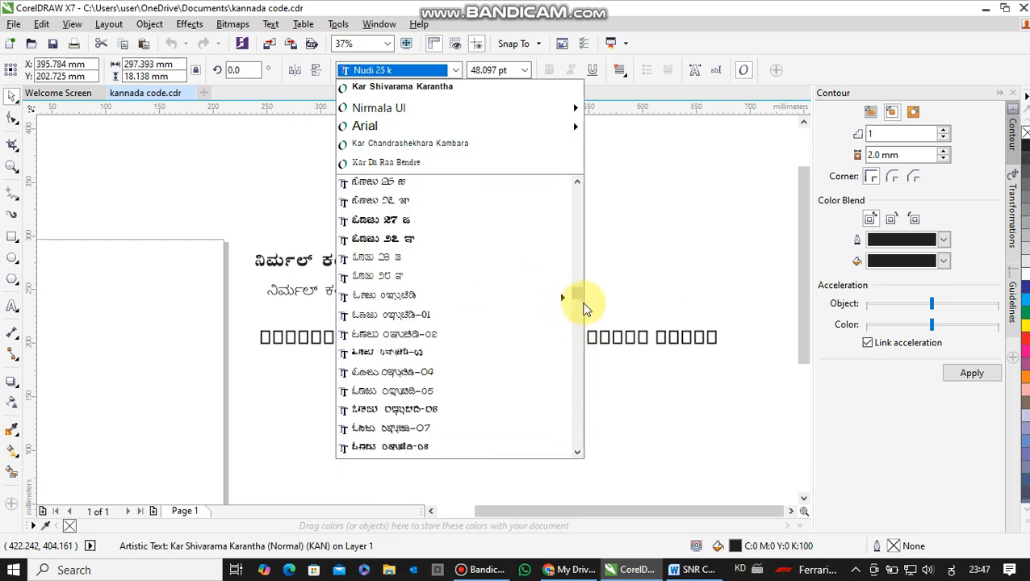
pyautogui.moveTo(579, 295); pyautogui.dragTo(577, 274)
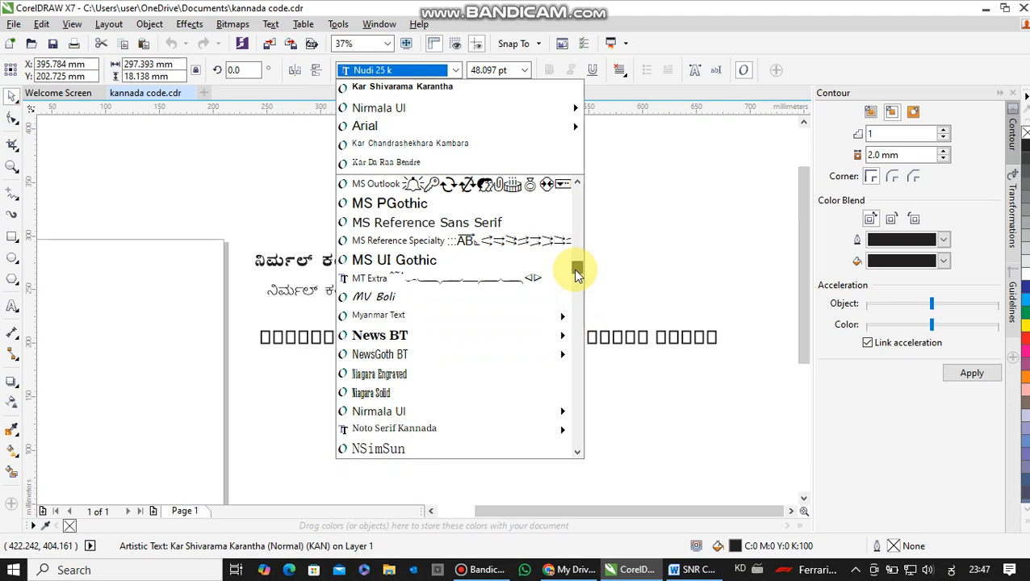
pyautogui.click(417, 428)
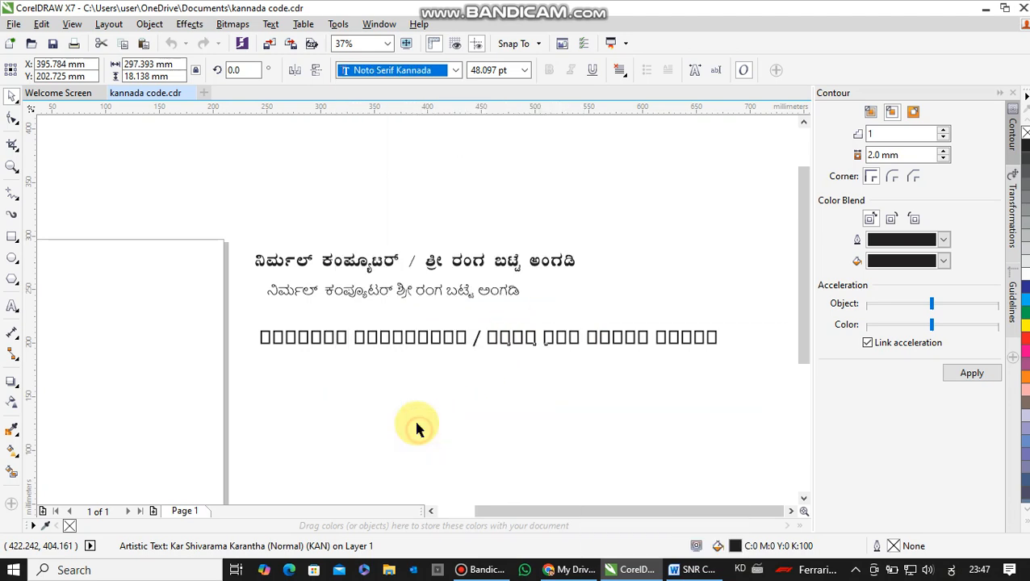
pyautogui.click(622, 384)
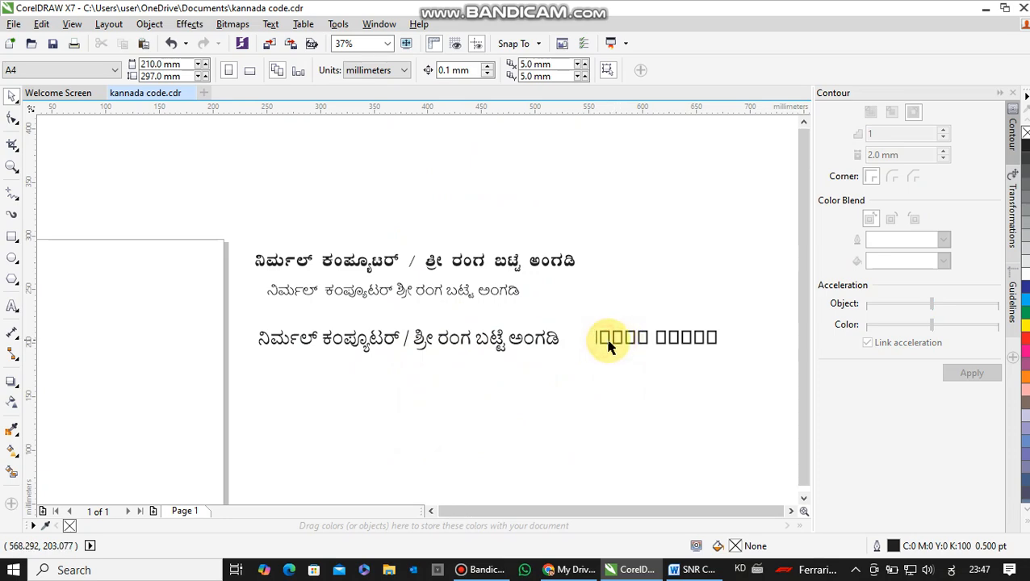
# Step: Set the lowest text line's font style to Noto Serif Kannada ExtraBold
pyautogui.scroll(-5, 602, 346)
pyautogui.scroll(6, 602, 345)
pyautogui.scroll(-1, 533, 339)
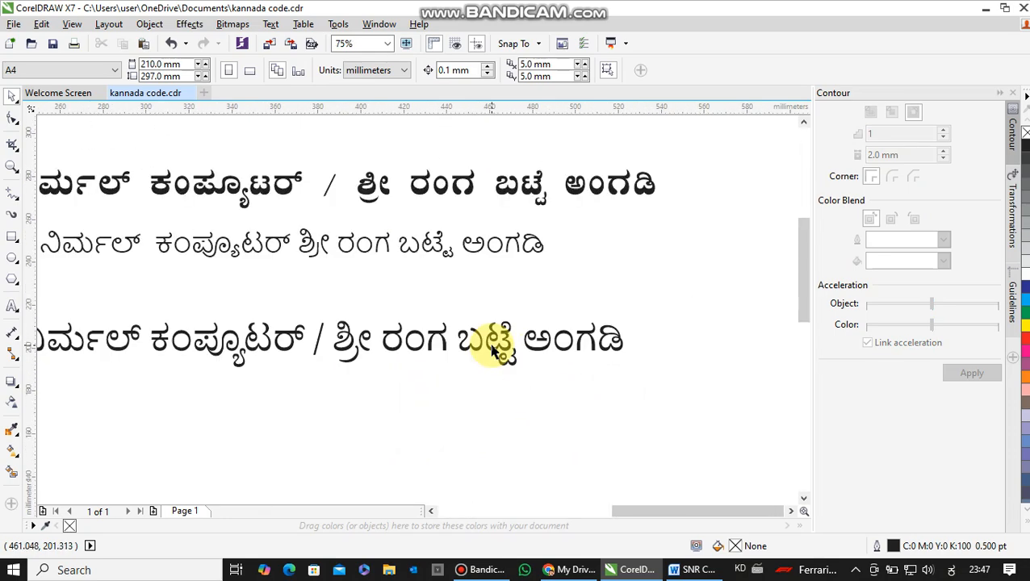
pyautogui.scroll(-2, 393, 346)
pyautogui.click(315, 349)
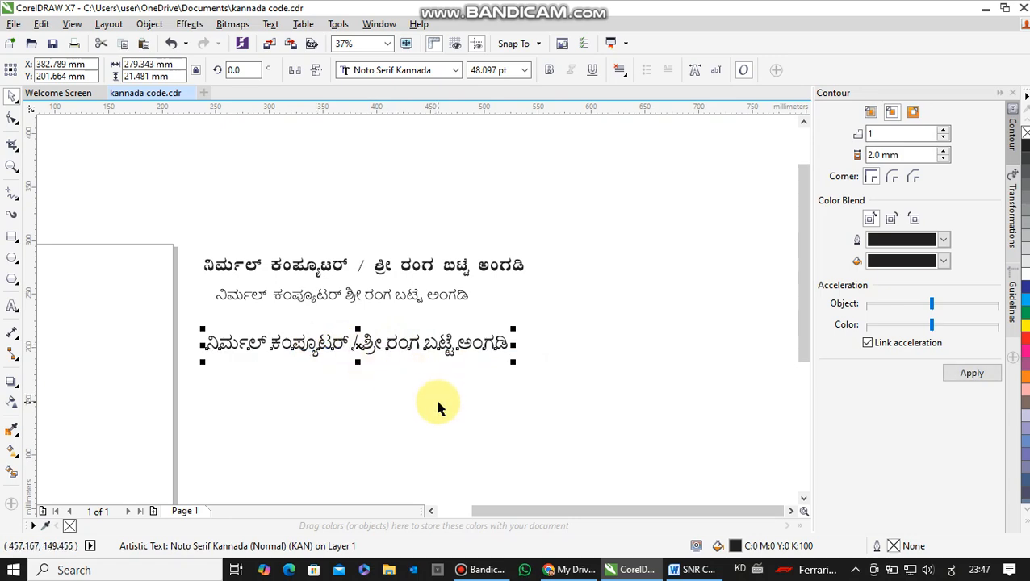
pyautogui.click(456, 71)
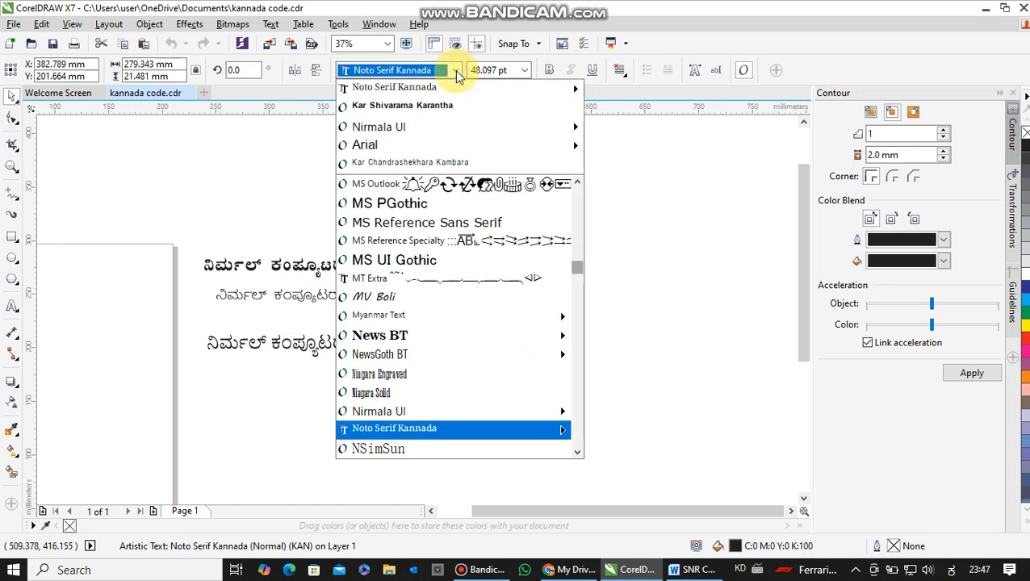
pyautogui.moveTo(556, 429)
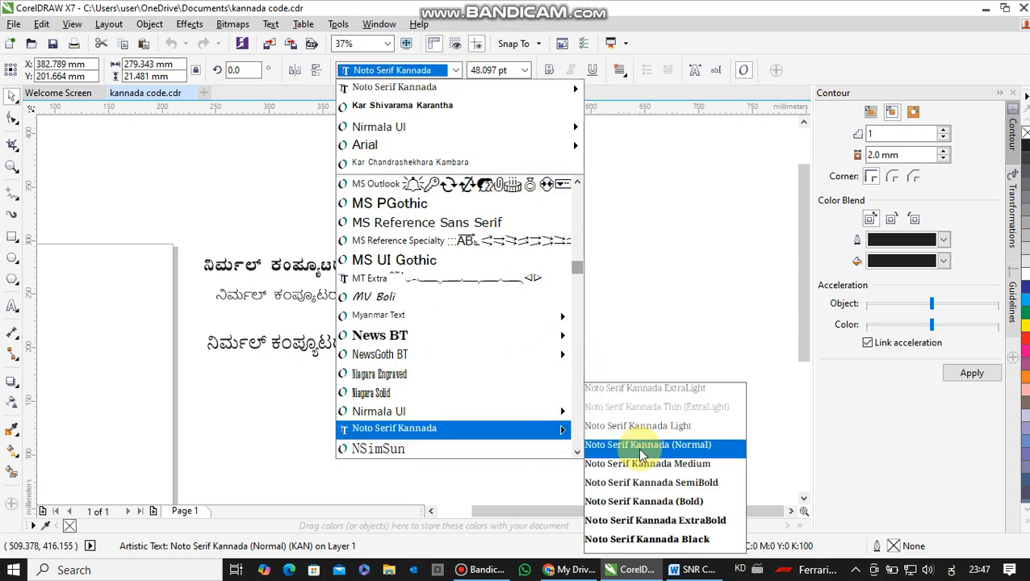
pyautogui.click(653, 518)
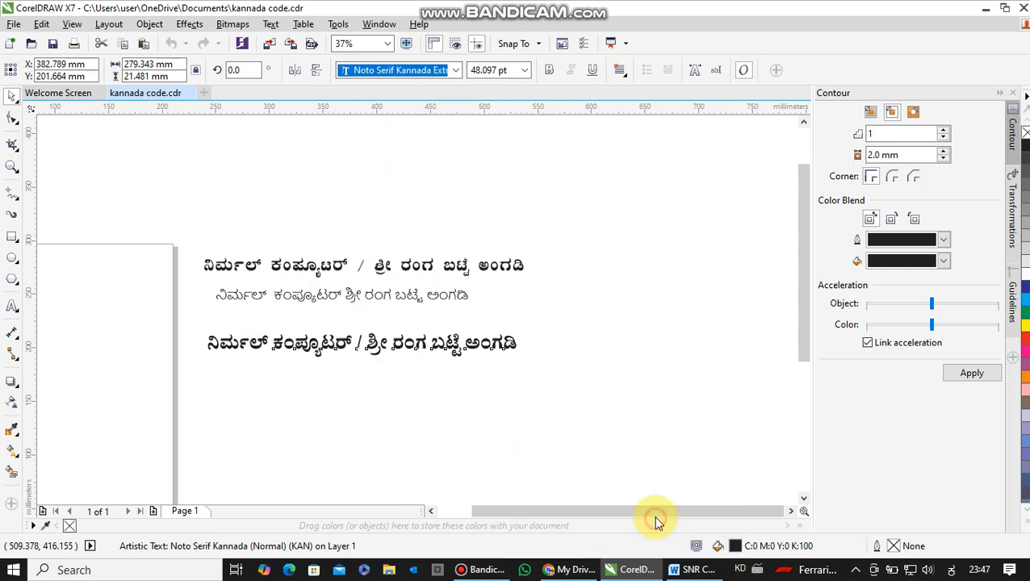
# Step: Duplicate the Noto Serif Kannada ExtraBold line and place the copy beneath it
pyautogui.moveTo(363, 347); pyautogui.dragTo(368, 427)
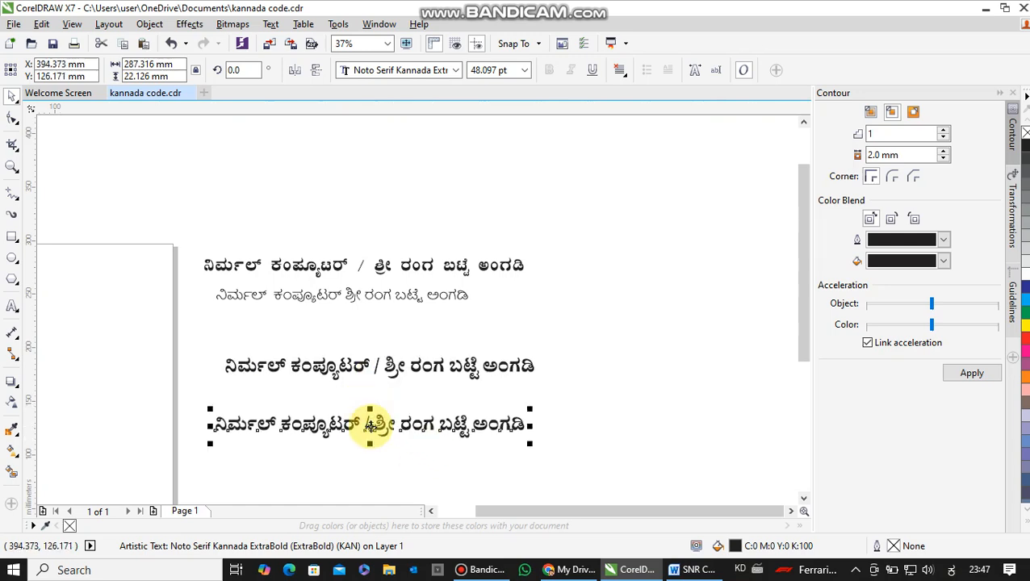
pyautogui.scroll(3, 412, 442)
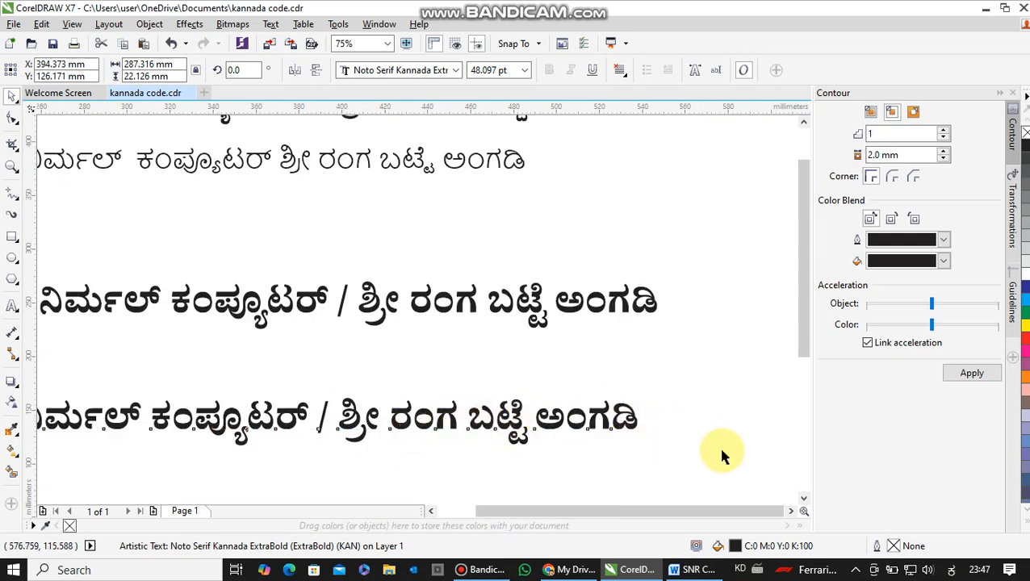
pyautogui.scroll(-1, 710, 448)
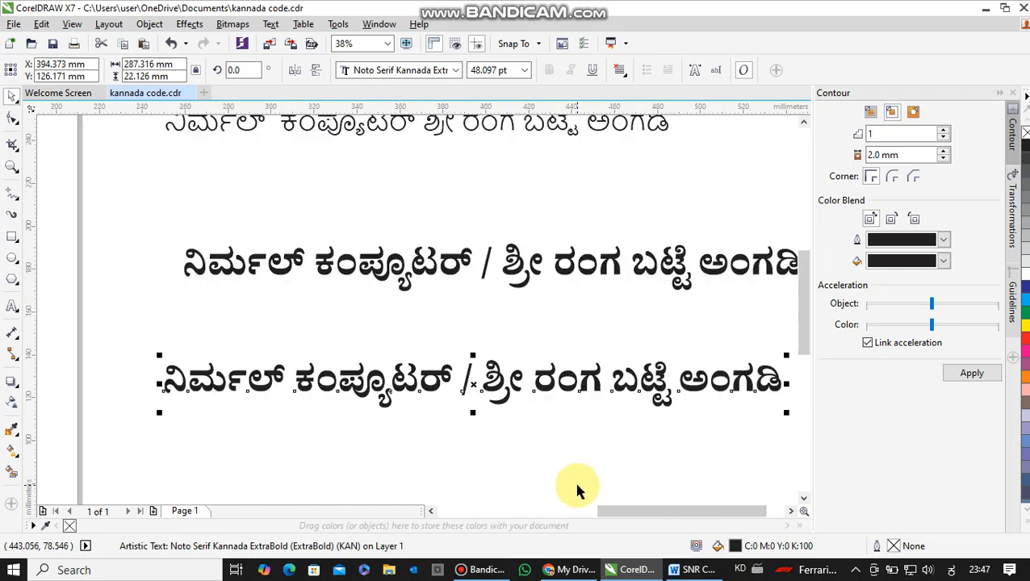
# Step: Set the font of the lowest text line to NudiUni01e
pyautogui.click(457, 71)
pyautogui.scroll(-1, 462, 415)
pyautogui.moveTo(462, 416)
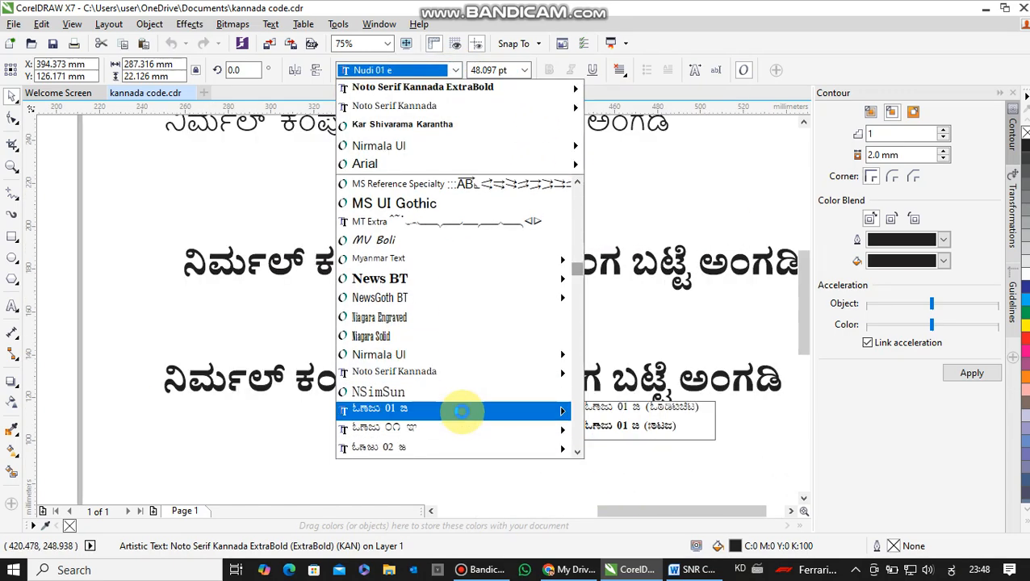
pyautogui.scroll(-12, 464, 418)
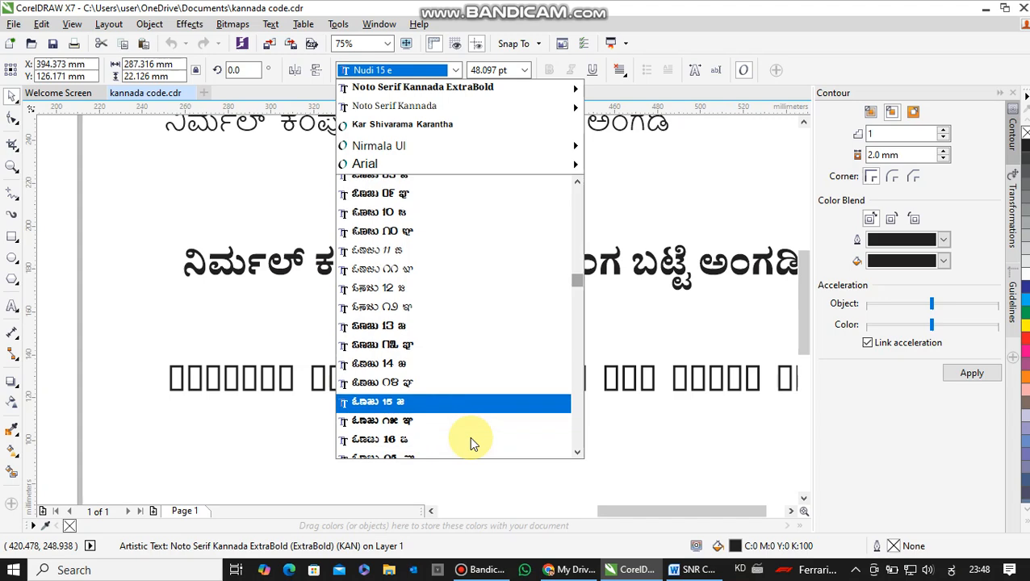
pyautogui.scroll(-10, 469, 440)
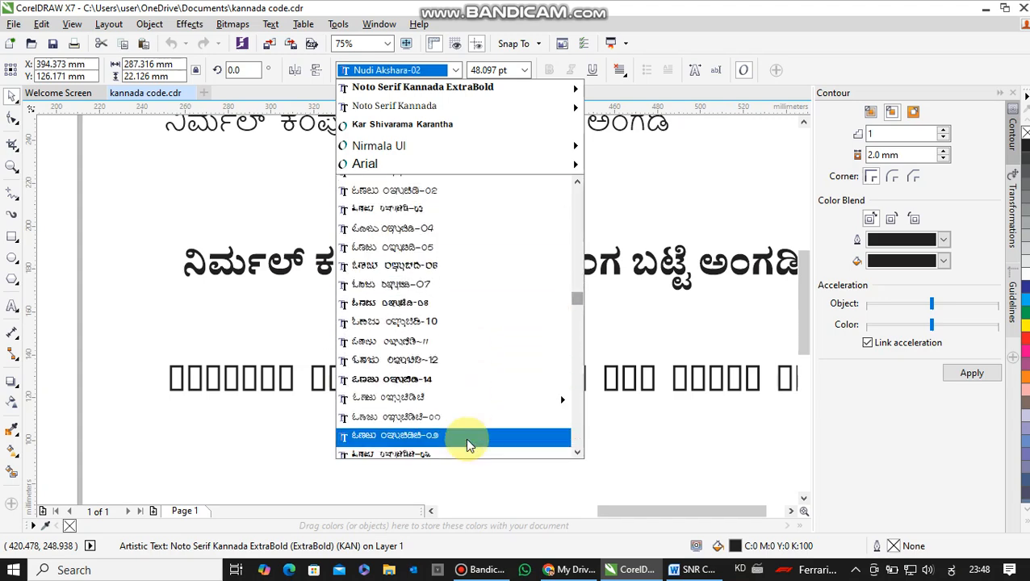
pyautogui.scroll(-4, 458, 421)
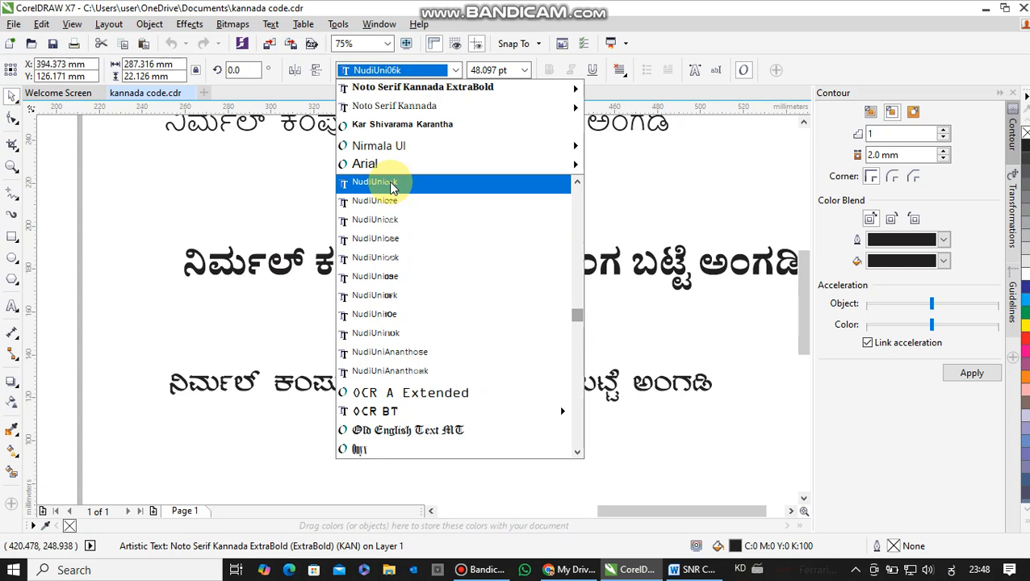
pyautogui.scroll(1, 400, 212)
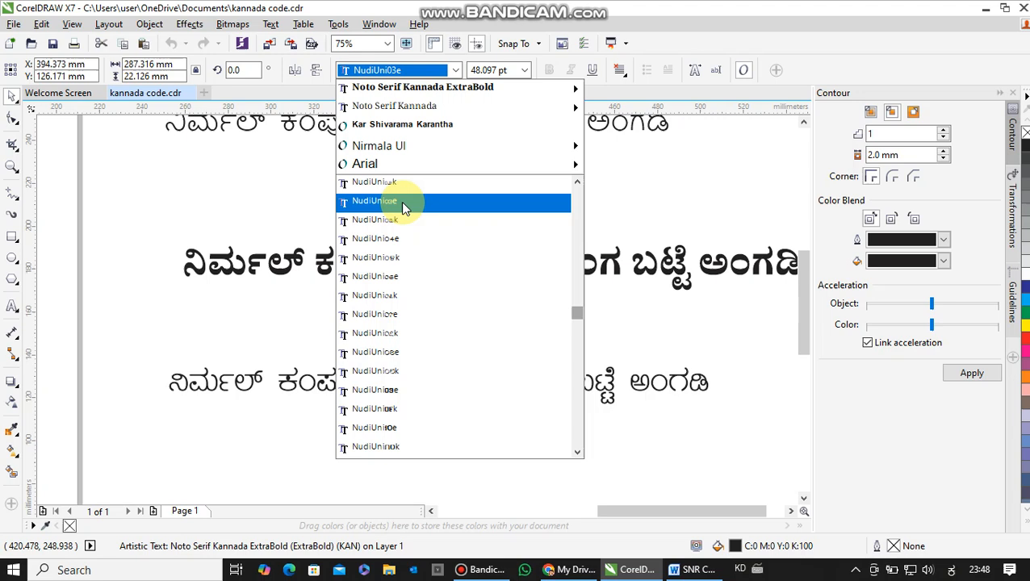
pyautogui.scroll(2, 401, 203)
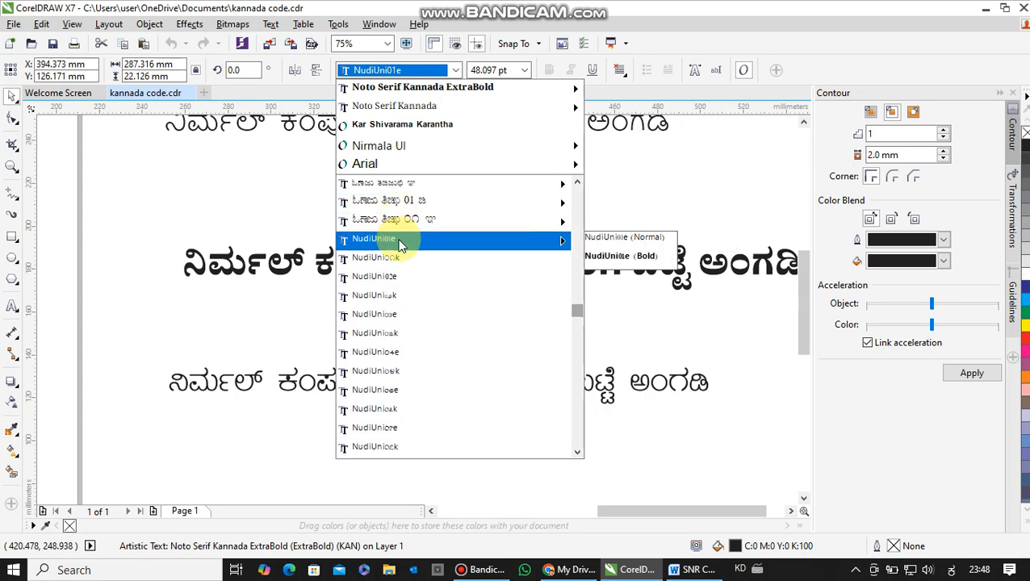
pyautogui.click(398, 241)
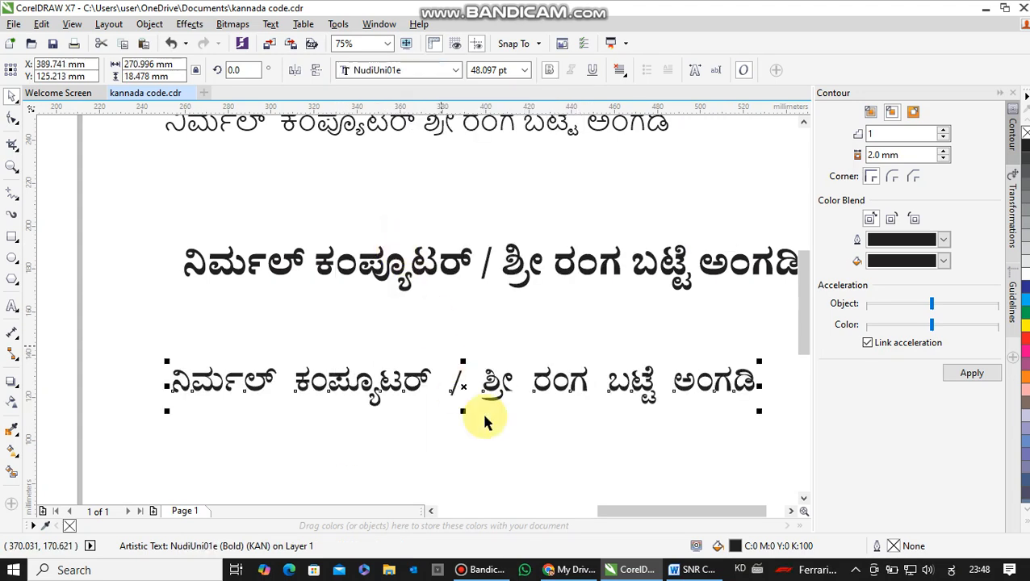
# Step: Duplicate the NudiUni01e line into the gap between it and the ExtraBold line above
pyautogui.moveTo(462, 388); pyautogui.dragTo(471, 325)
pyautogui.rightClick(471, 326)
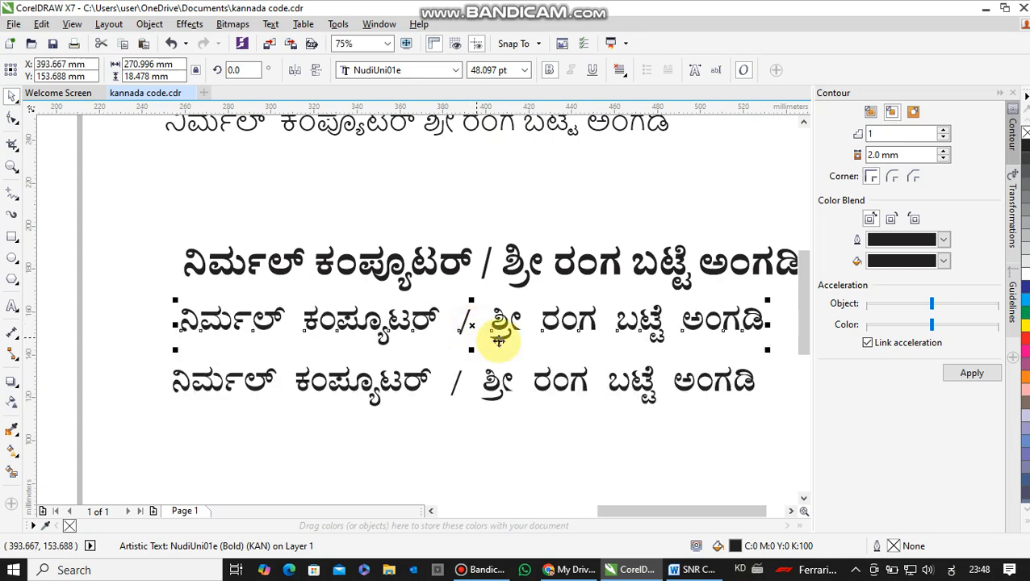
# Step: Try SR-Tamil063 as the font of the new NudiUni01e copy and undo the font change
pyautogui.click(454, 71)
pyautogui.scroll(-5, 472, 323)
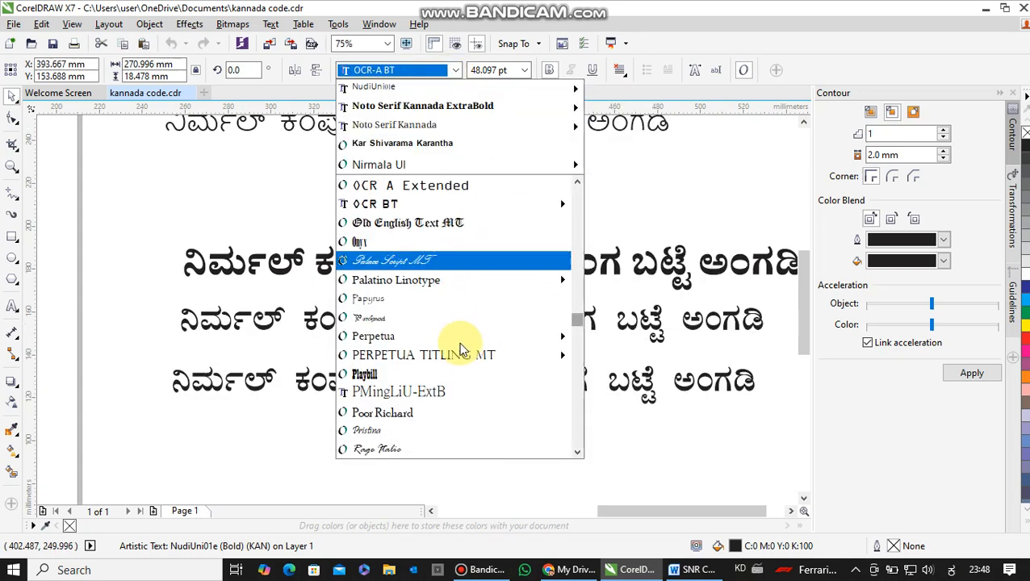
pyautogui.scroll(-7, 460, 351)
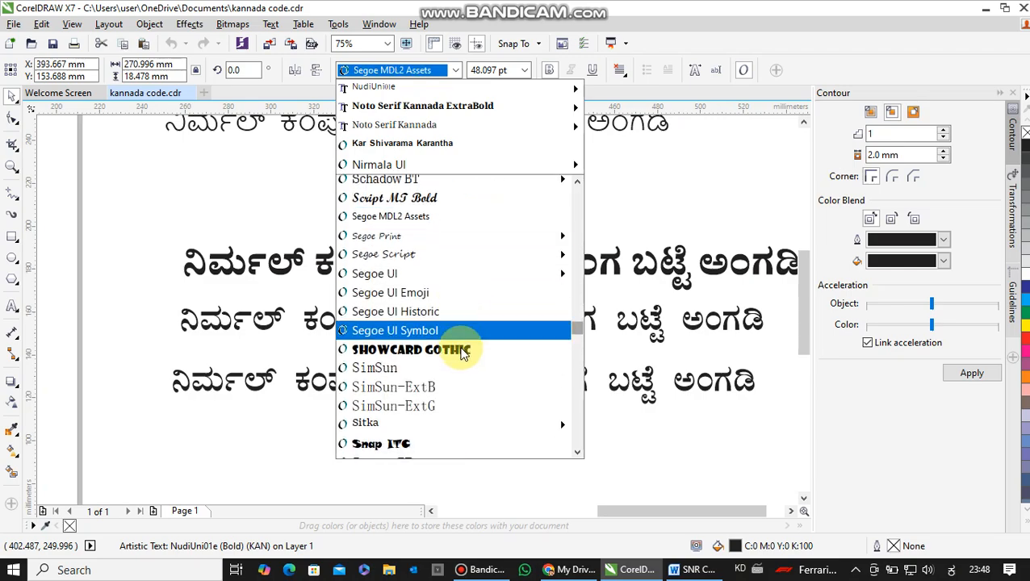
pyautogui.scroll(-20, 460, 355)
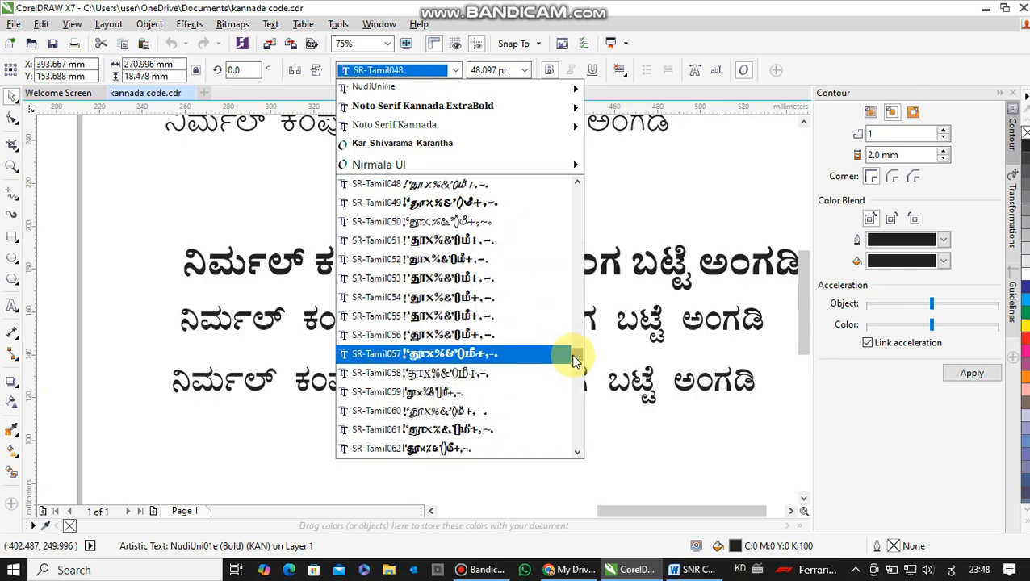
pyautogui.scroll(-4, 573, 356)
pyautogui.click(559, 205)
pyautogui.scroll(3, 557, 231)
pyautogui.scroll(-4, 537, 346)
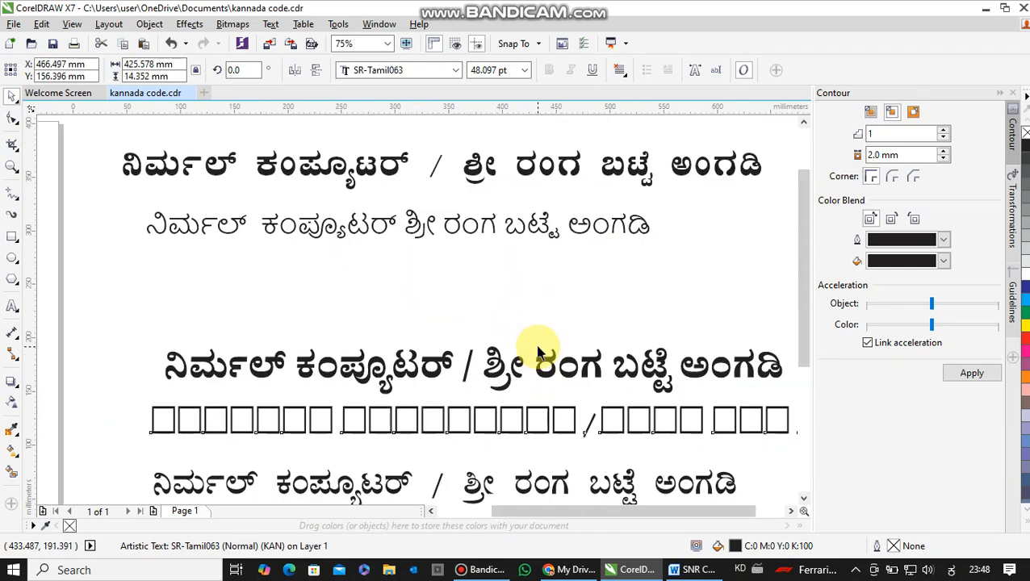
pyautogui.scroll(-4, 537, 351)
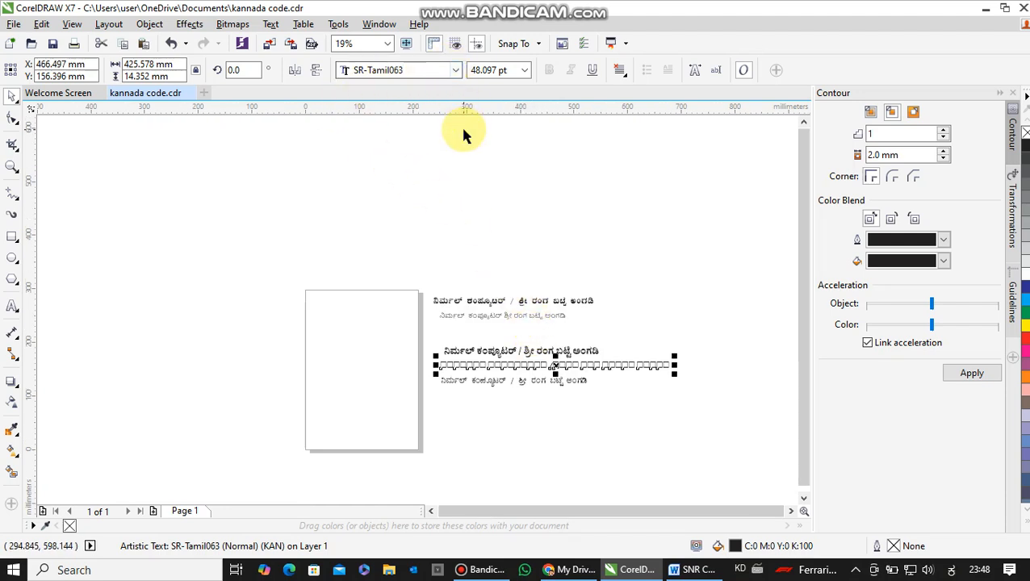
pyautogui.hotkey('ctrl', 'z')
# Step: Set the font of the text line between the ExtraBold and lowest lines to Kar Maasthi
pyautogui.click(453, 71)
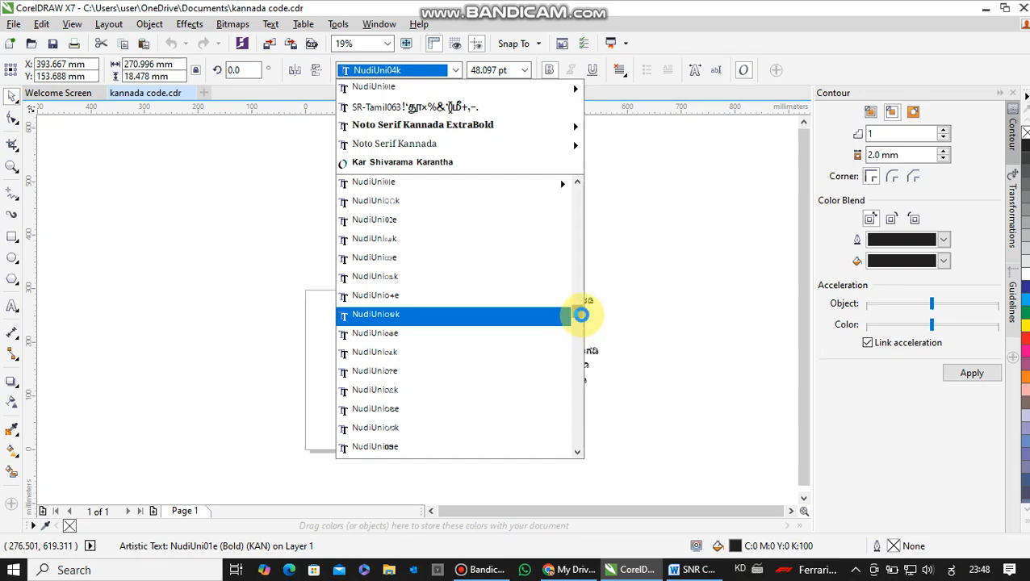
pyautogui.moveTo(580, 311); pyautogui.dragTo(580, 184)
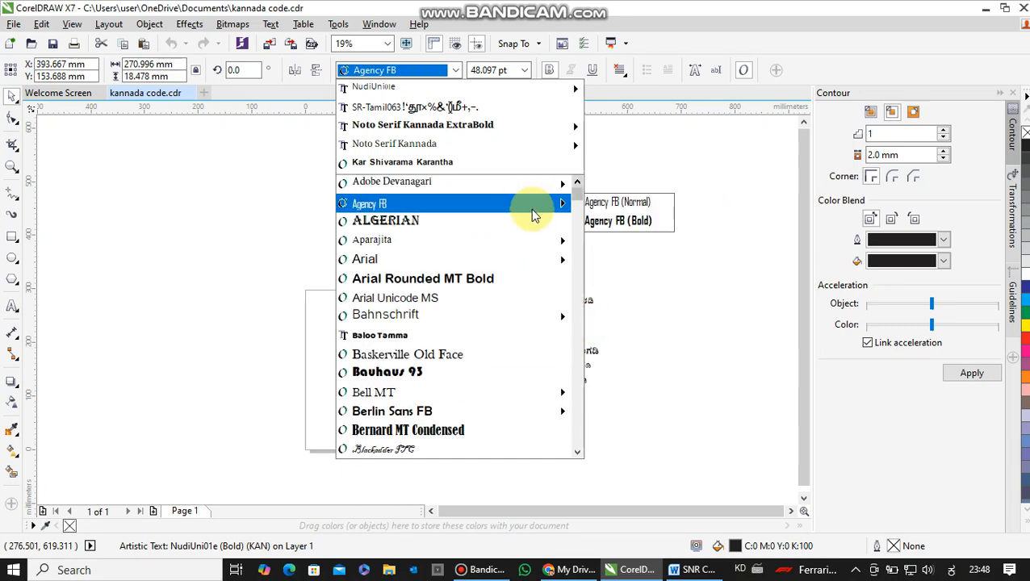
pyautogui.scroll(-3, 473, 260)
pyautogui.scroll(1, 464, 210)
pyautogui.scroll(2, 440, 169)
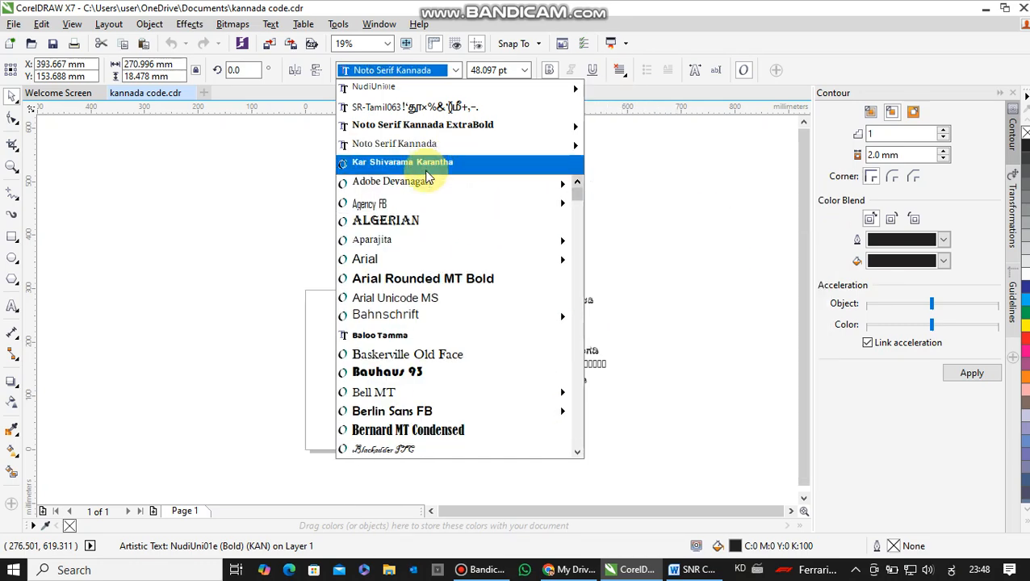
pyautogui.scroll(-15, 460, 282)
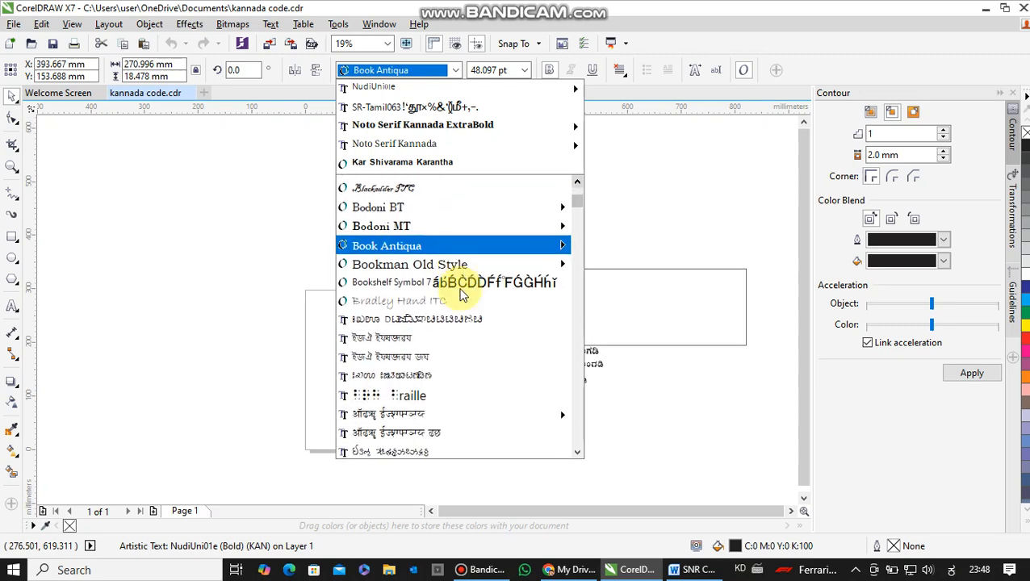
pyautogui.scroll(-6, 459, 300)
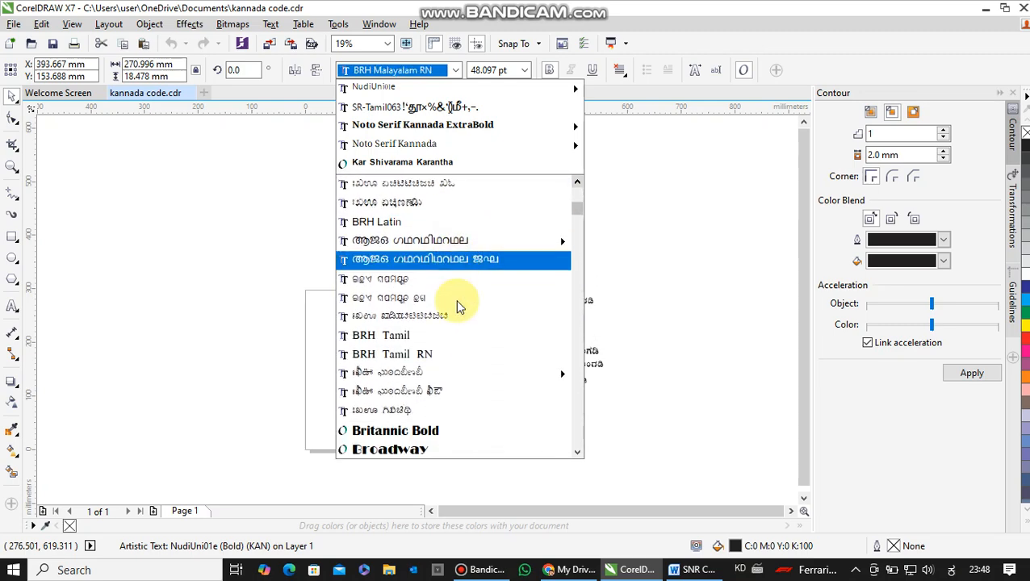
pyautogui.scroll(-12, 420, 362)
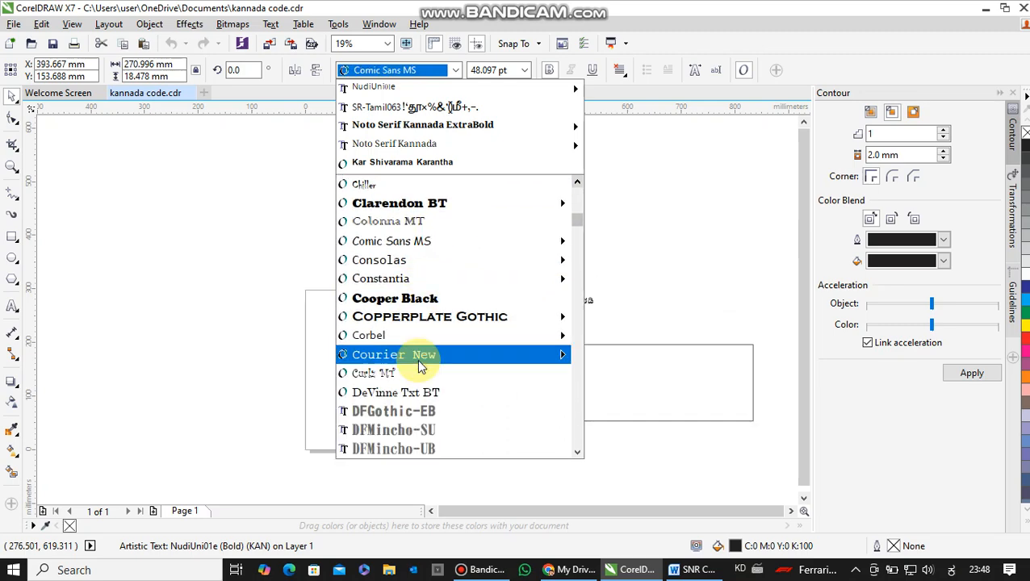
pyautogui.scroll(-8, 420, 366)
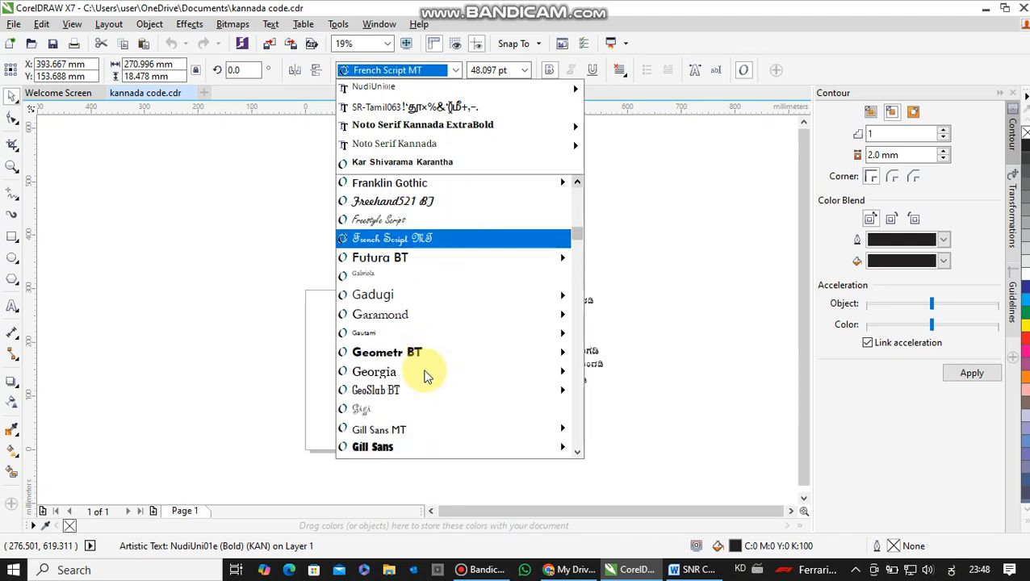
pyautogui.scroll(-12, 426, 372)
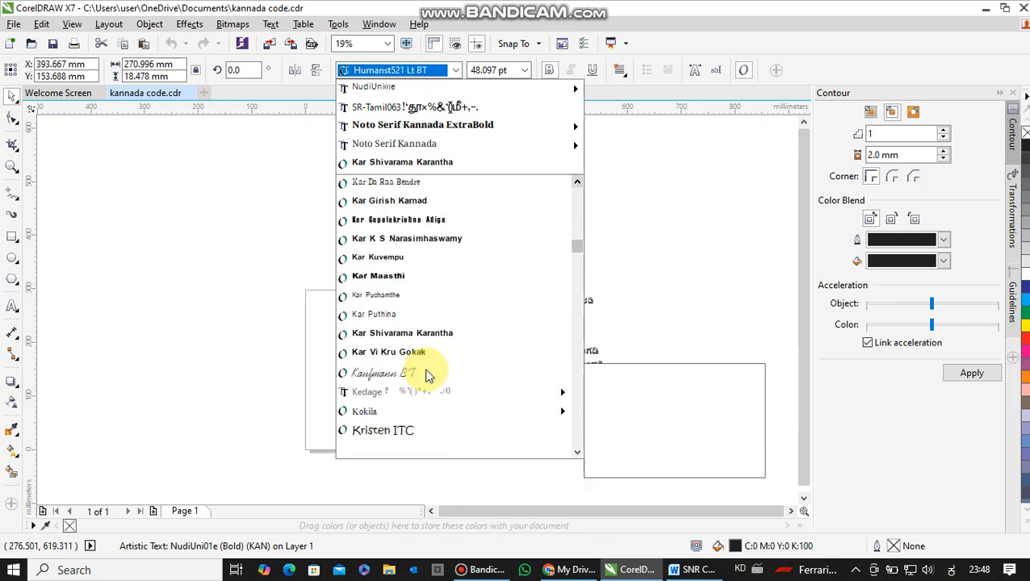
pyautogui.moveTo(419, 361)
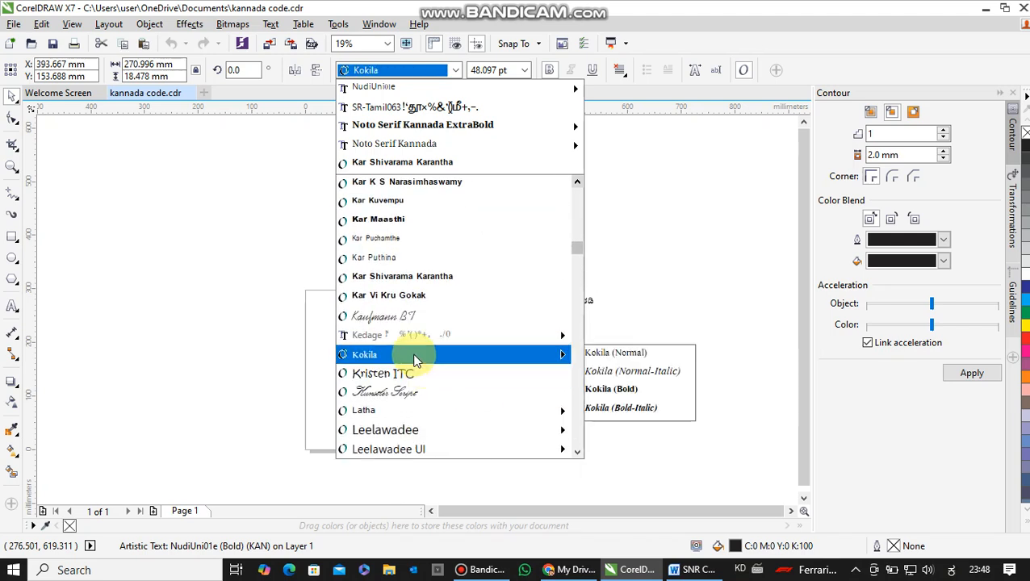
pyautogui.click(395, 224)
pyautogui.scroll(4, 601, 379)
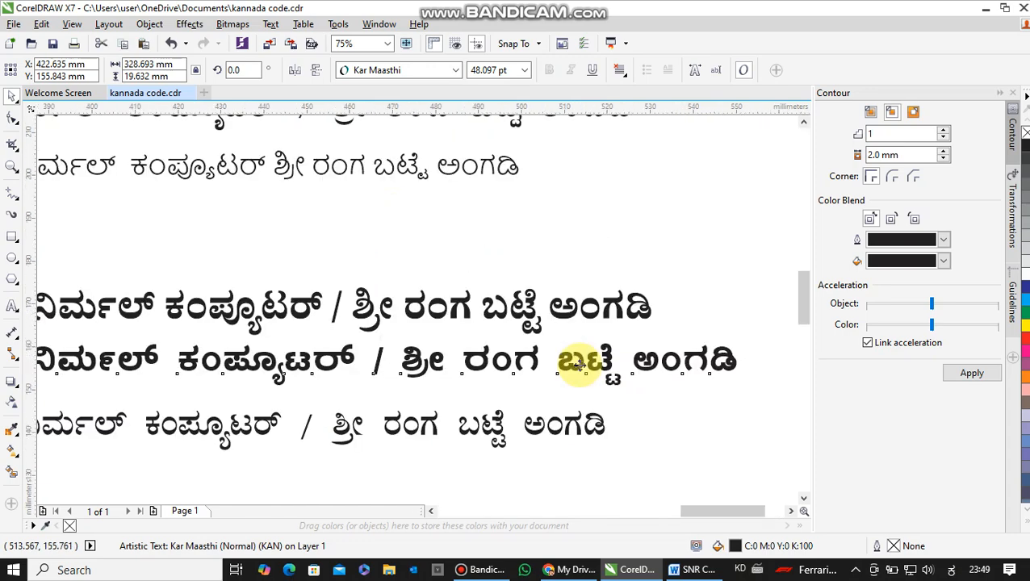
pyautogui.scroll(-2, 575, 365)
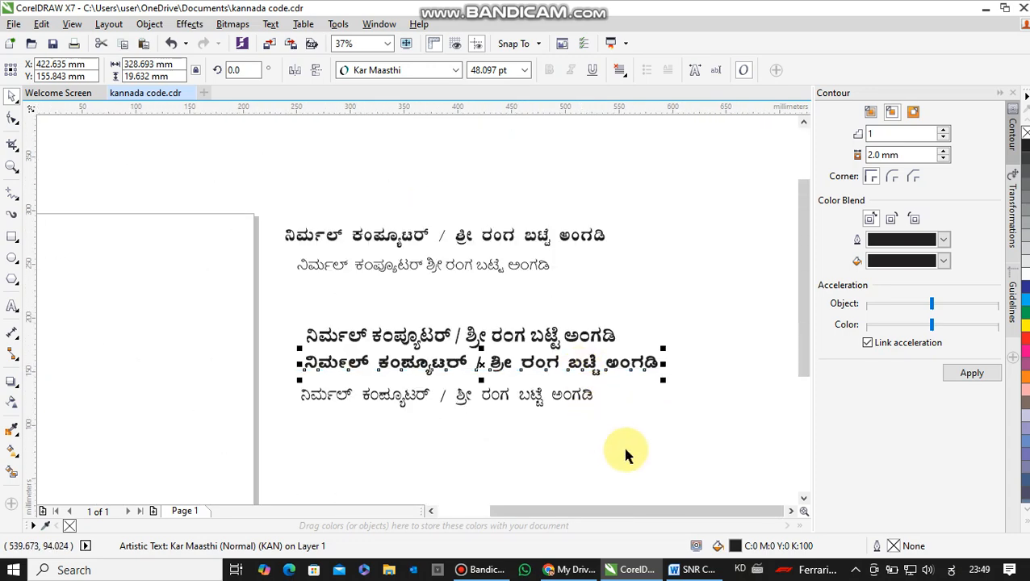
# Step: Fill the Kar Maasthi text line with red and deselect it
pyautogui.click(553, 414)
pyautogui.click(311, 363)
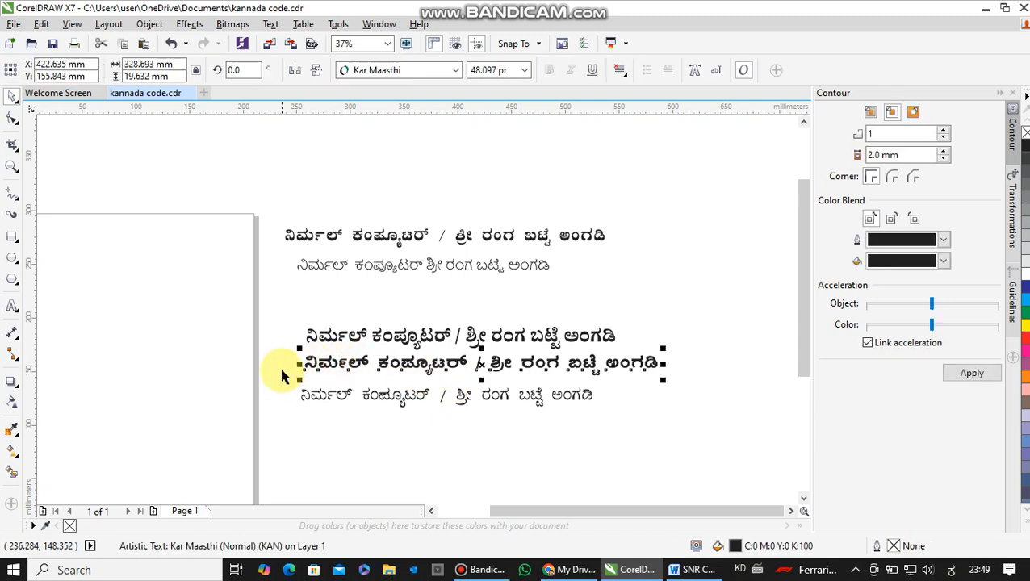
pyautogui.click(1024, 340)
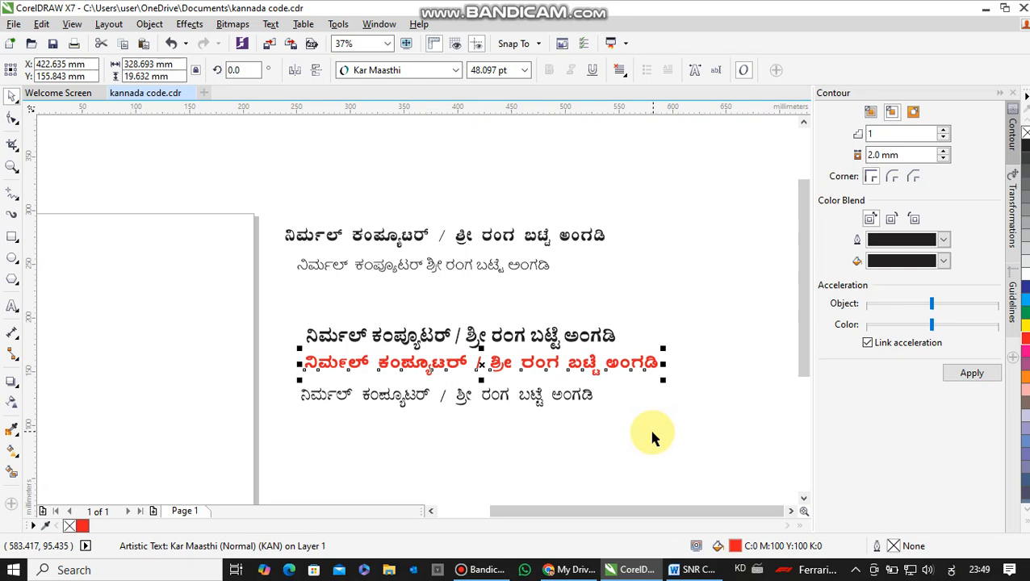
pyautogui.scroll(1, 489, 422)
pyautogui.click(489, 422)
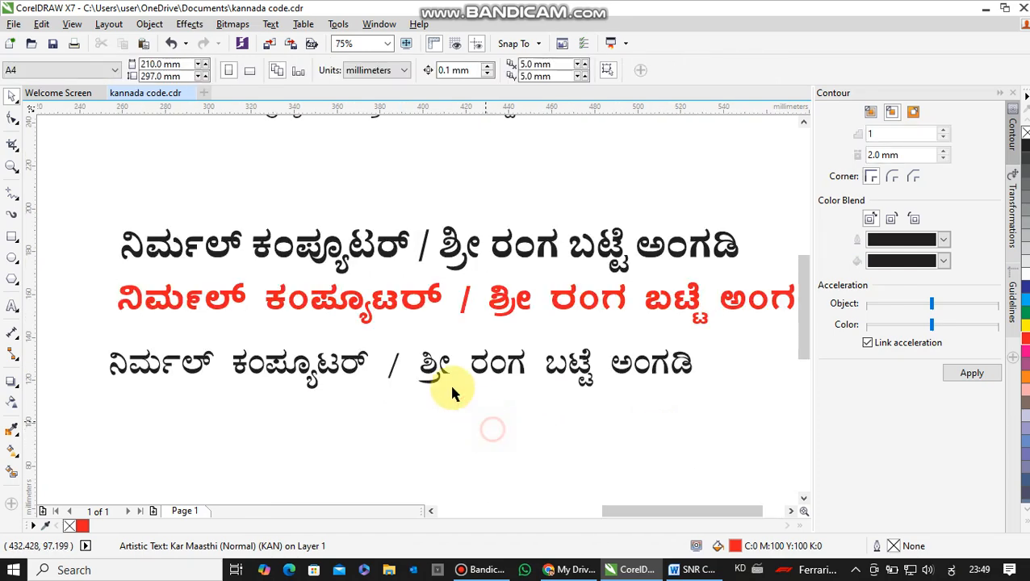
pyautogui.scroll(-1, 485, 363)
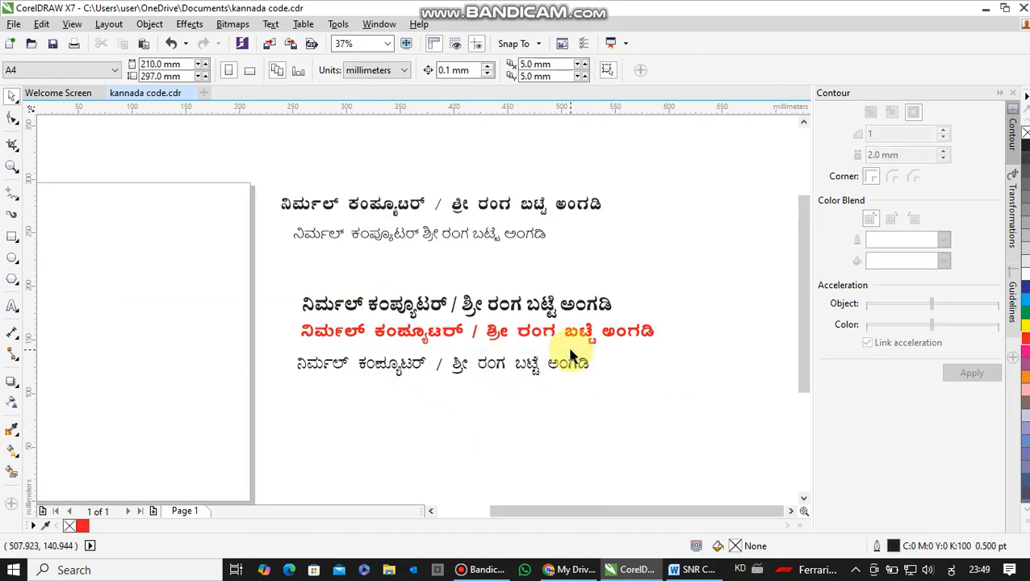
# Step: Examine the text lines in Wireframe view and return to Enhanced view
pyautogui.click(73, 24)
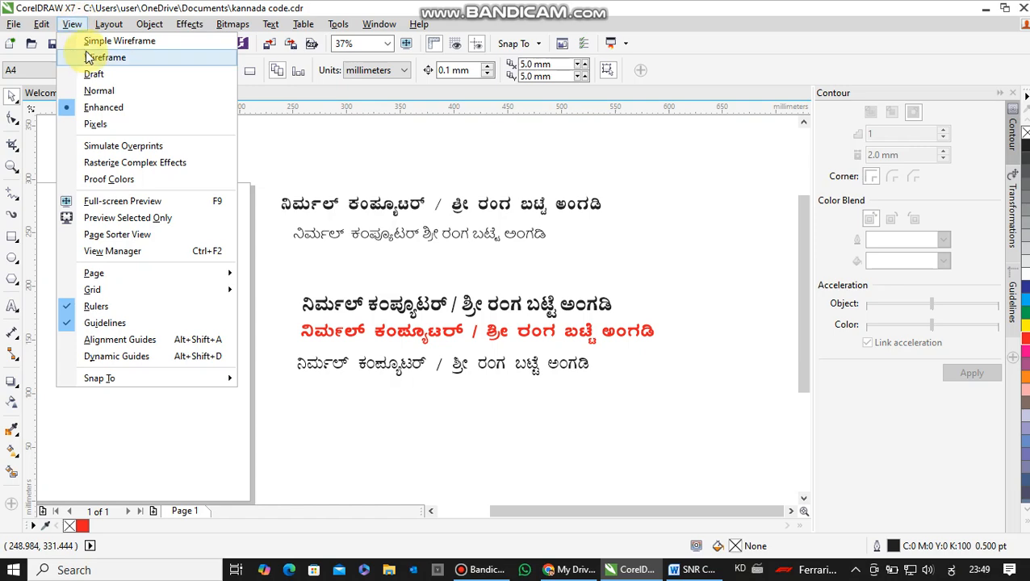
pyautogui.click(81, 54)
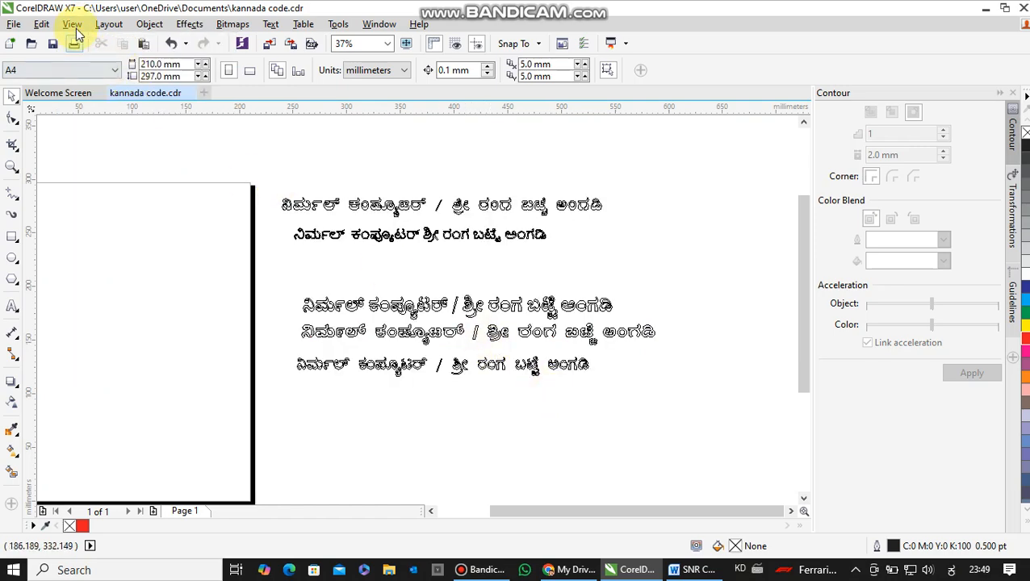
pyautogui.click(74, 25)
pyautogui.click(89, 106)
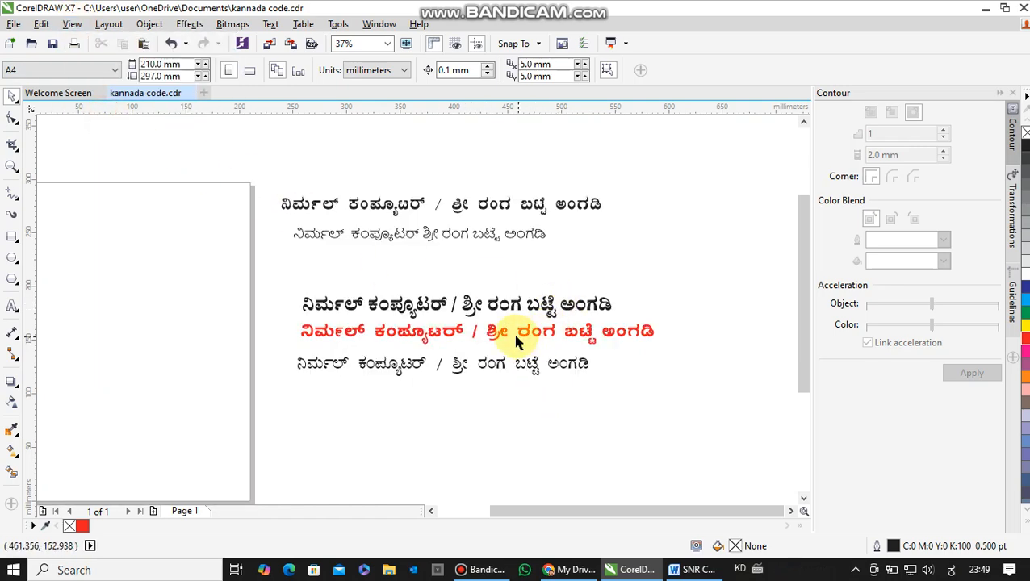
pyautogui.scroll(2, 514, 330)
pyautogui.scroll(-2, 514, 330)
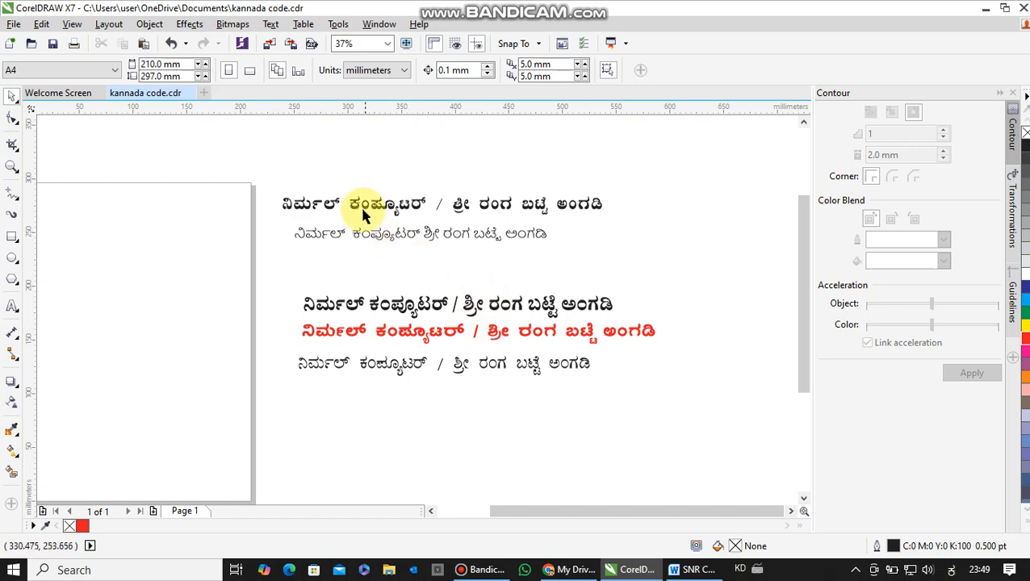
# Step: Move the black ExtraBold line and the red Kar Maasthi line upward to space the text lines more evenly
pyautogui.scroll(2, 363, 214)
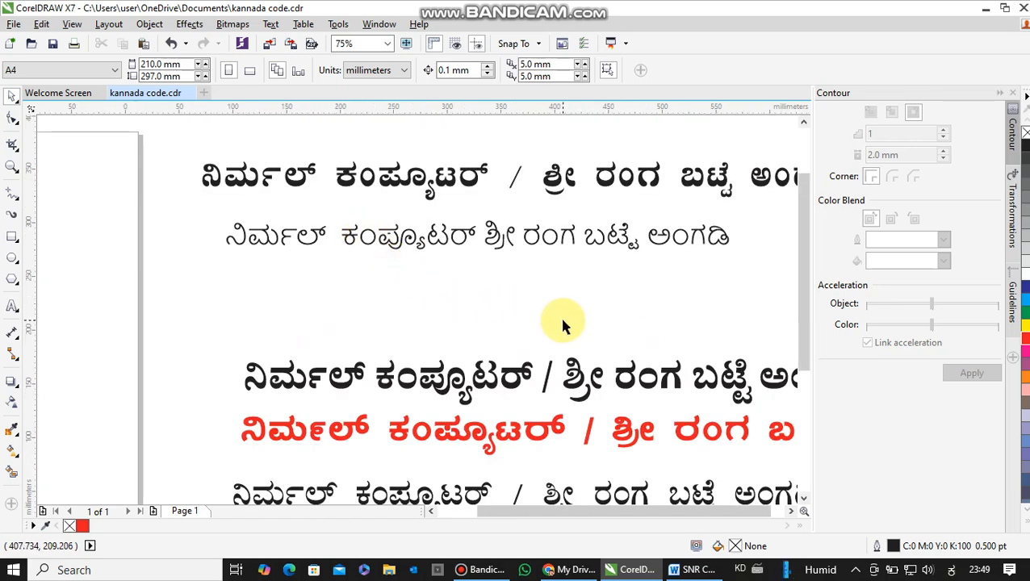
pyautogui.scroll(-2, 563, 330)
pyautogui.moveTo(587, 356); pyautogui.dragTo(571, 325)
pyautogui.moveTo(556, 381); pyautogui.dragTo(535, 365)
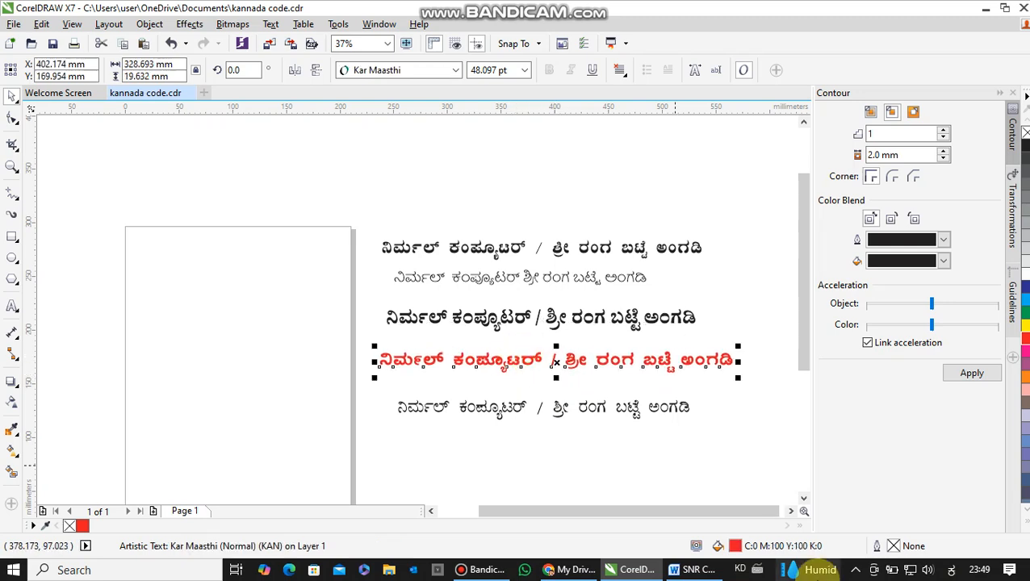
# Step: Check the active input language and the Kannada keyboard layout, leaving both unchanged
pyautogui.click(741, 570)
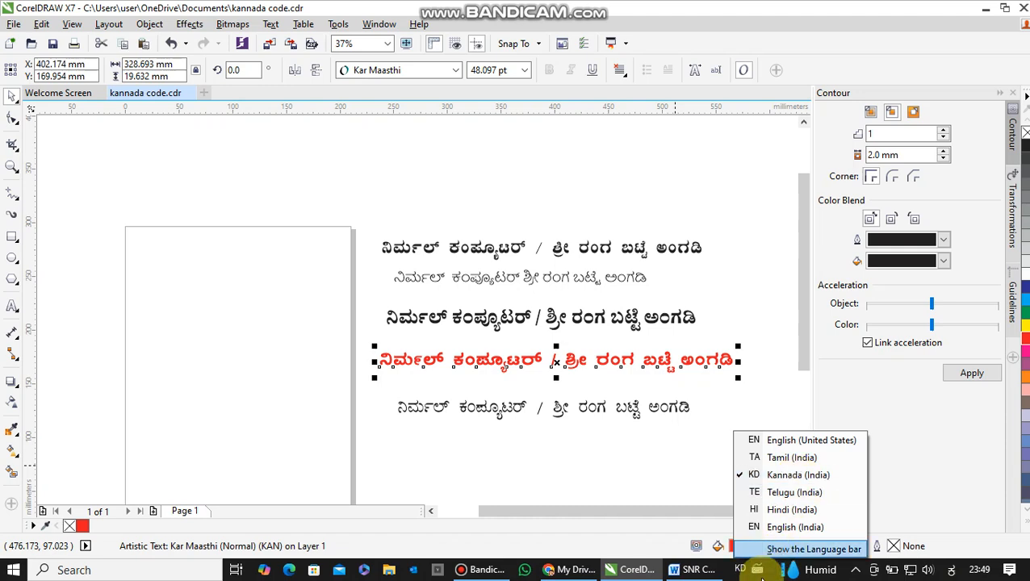
pyautogui.click(758, 570)
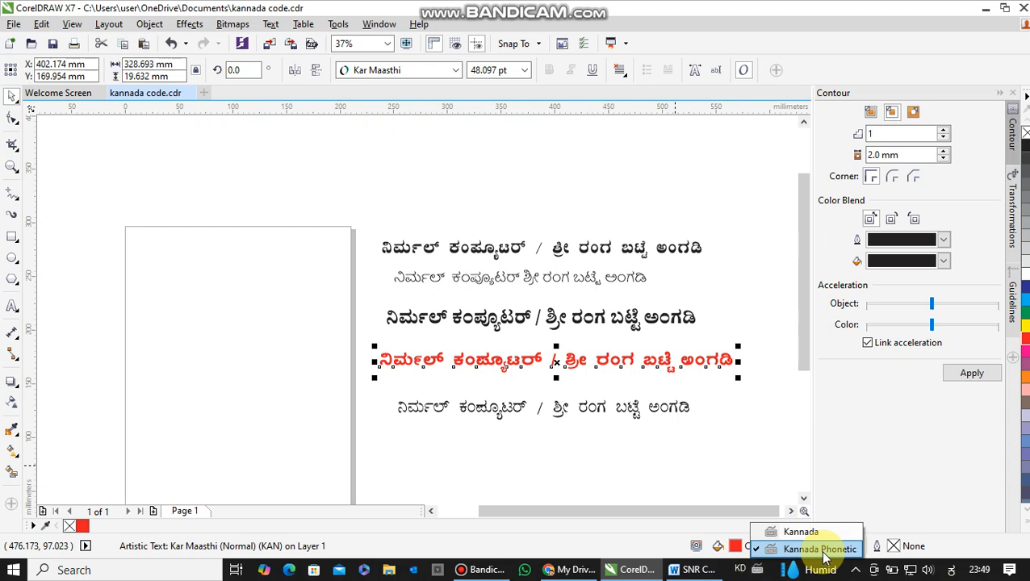
pyautogui.click(623, 453)
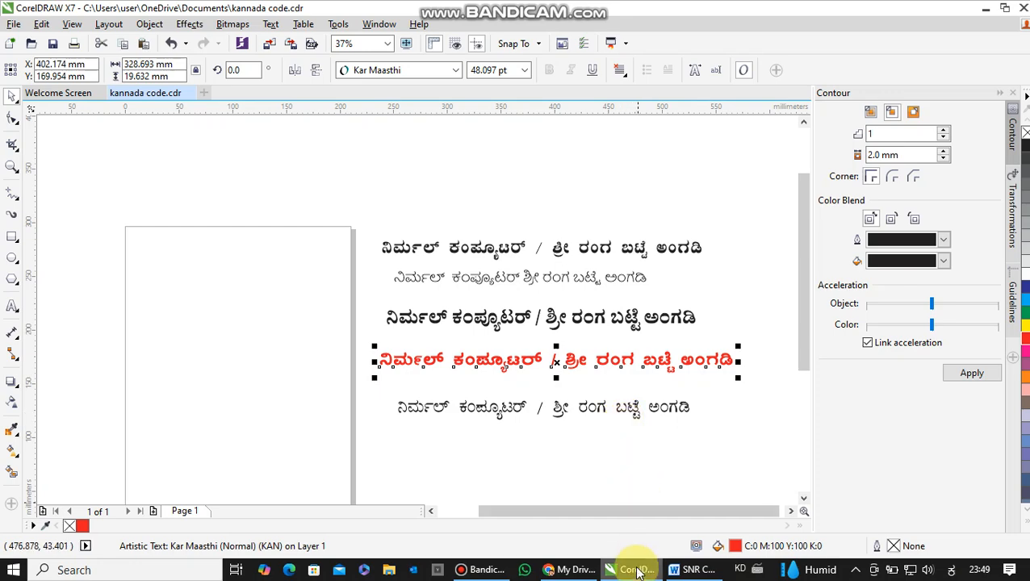
# Step: Switch to the Word document and review its table of Kannada Unicode font names with samples
pyautogui.click(692, 570)
pyautogui.scroll(10, 652, 465)
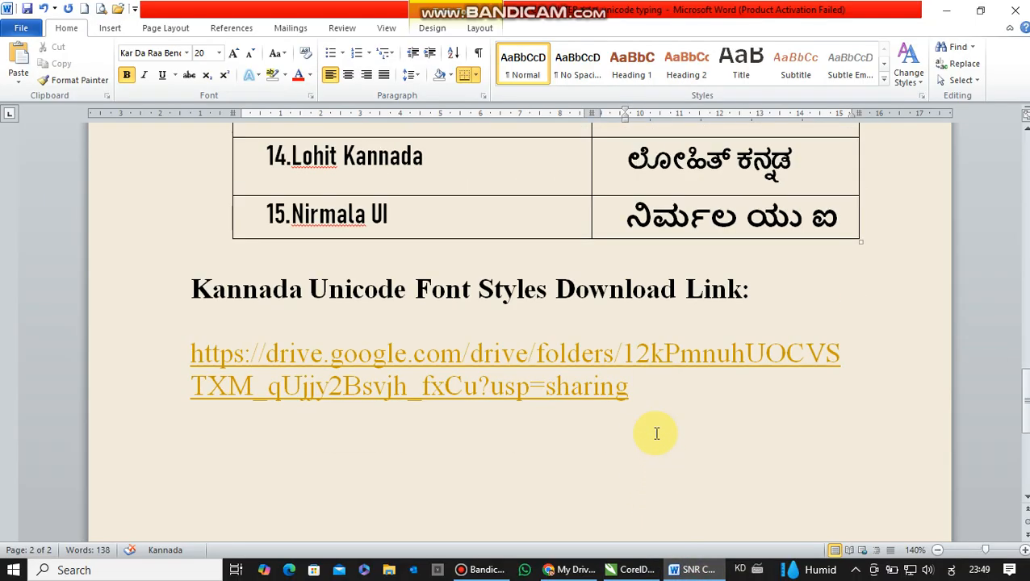
pyautogui.scroll(10, 652, 440)
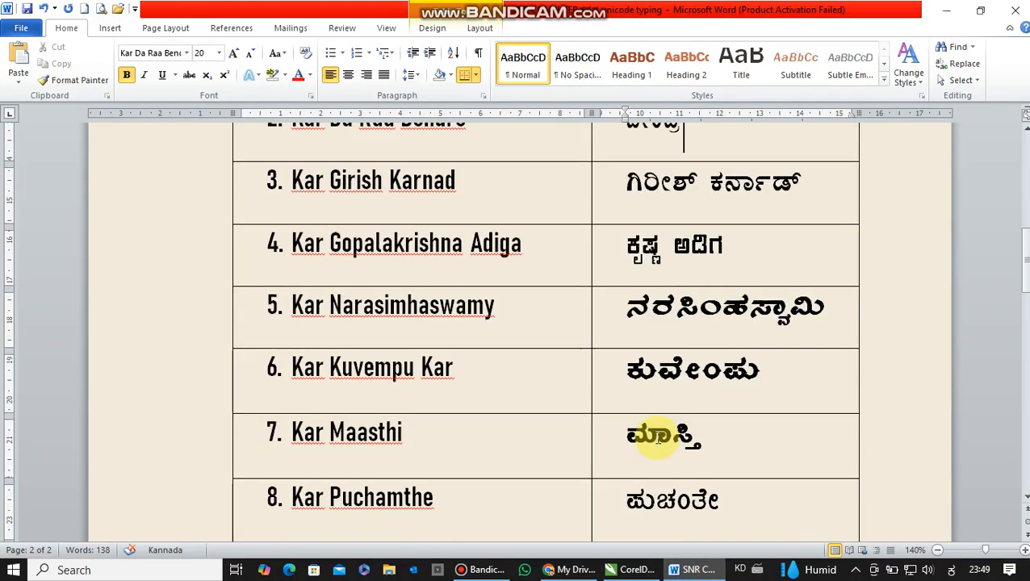